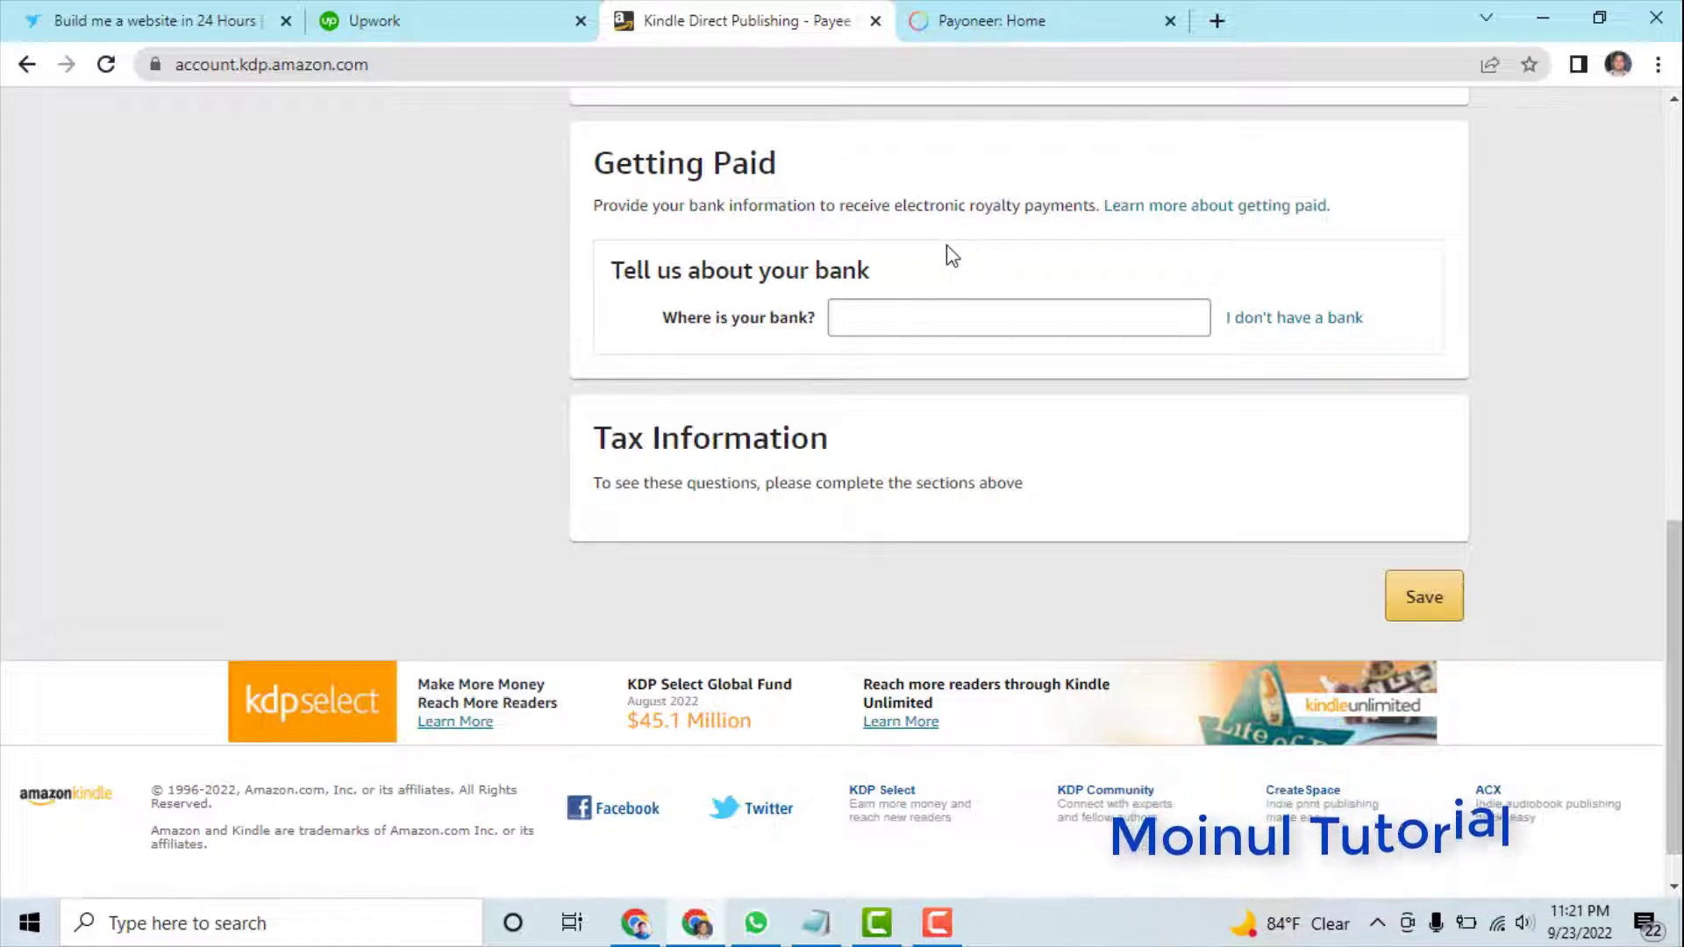
- Choose United States as the bank's country in KDP, then move to the Payoneer tab
left_click(902, 322)
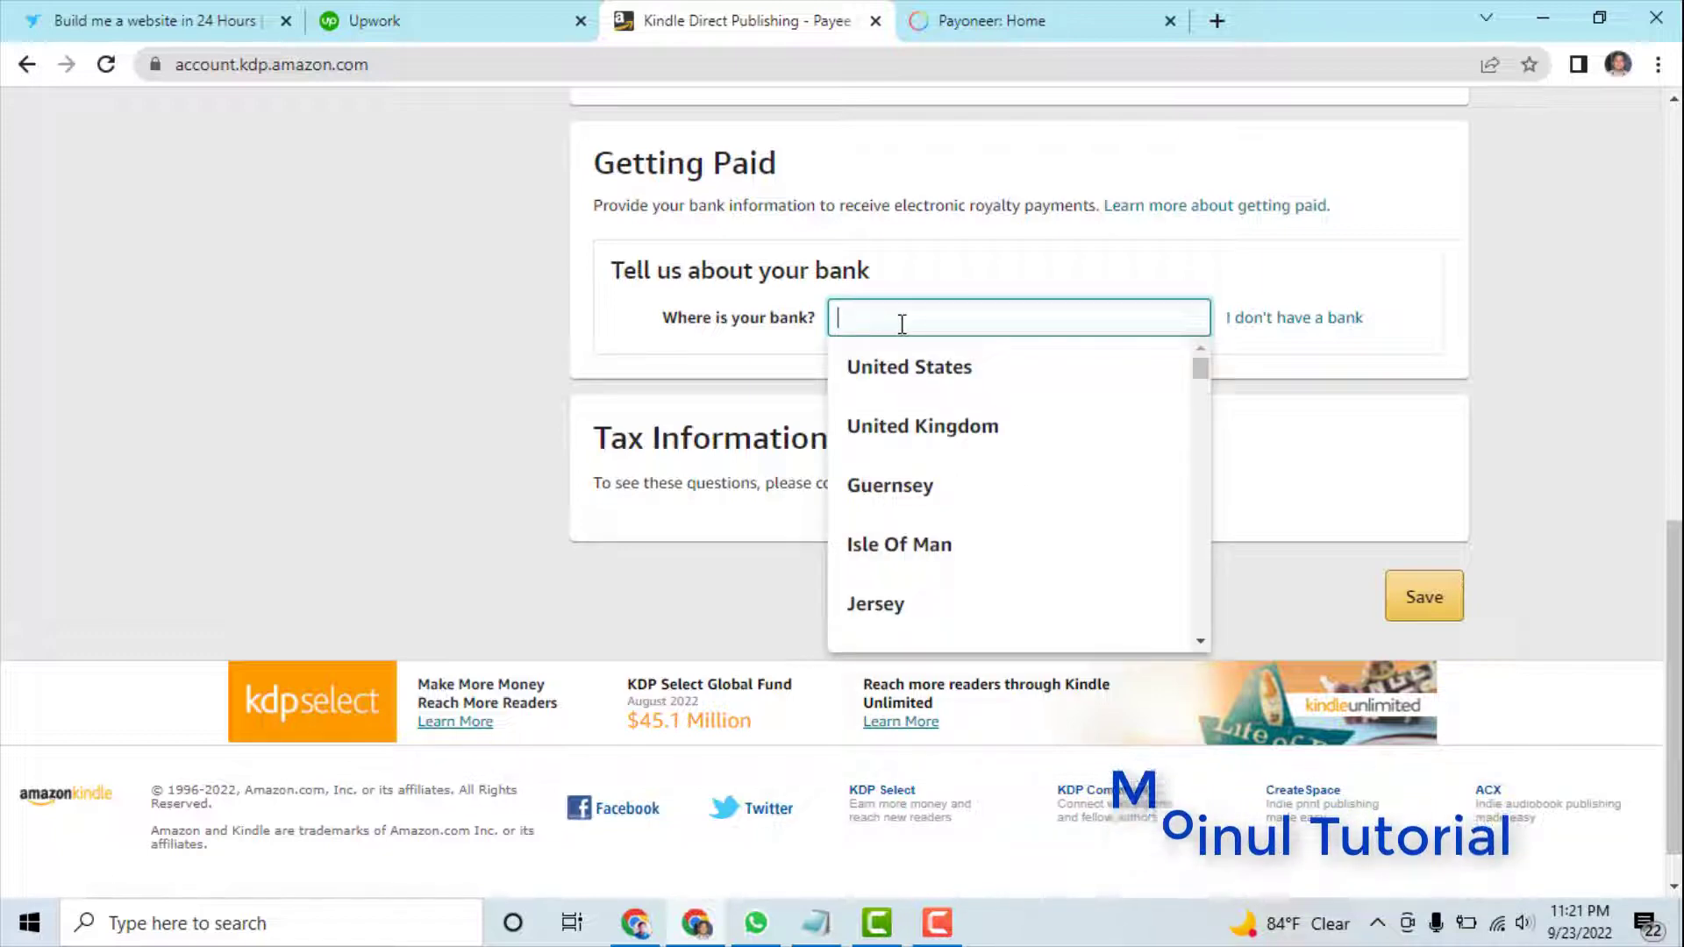
left_click(904, 377)
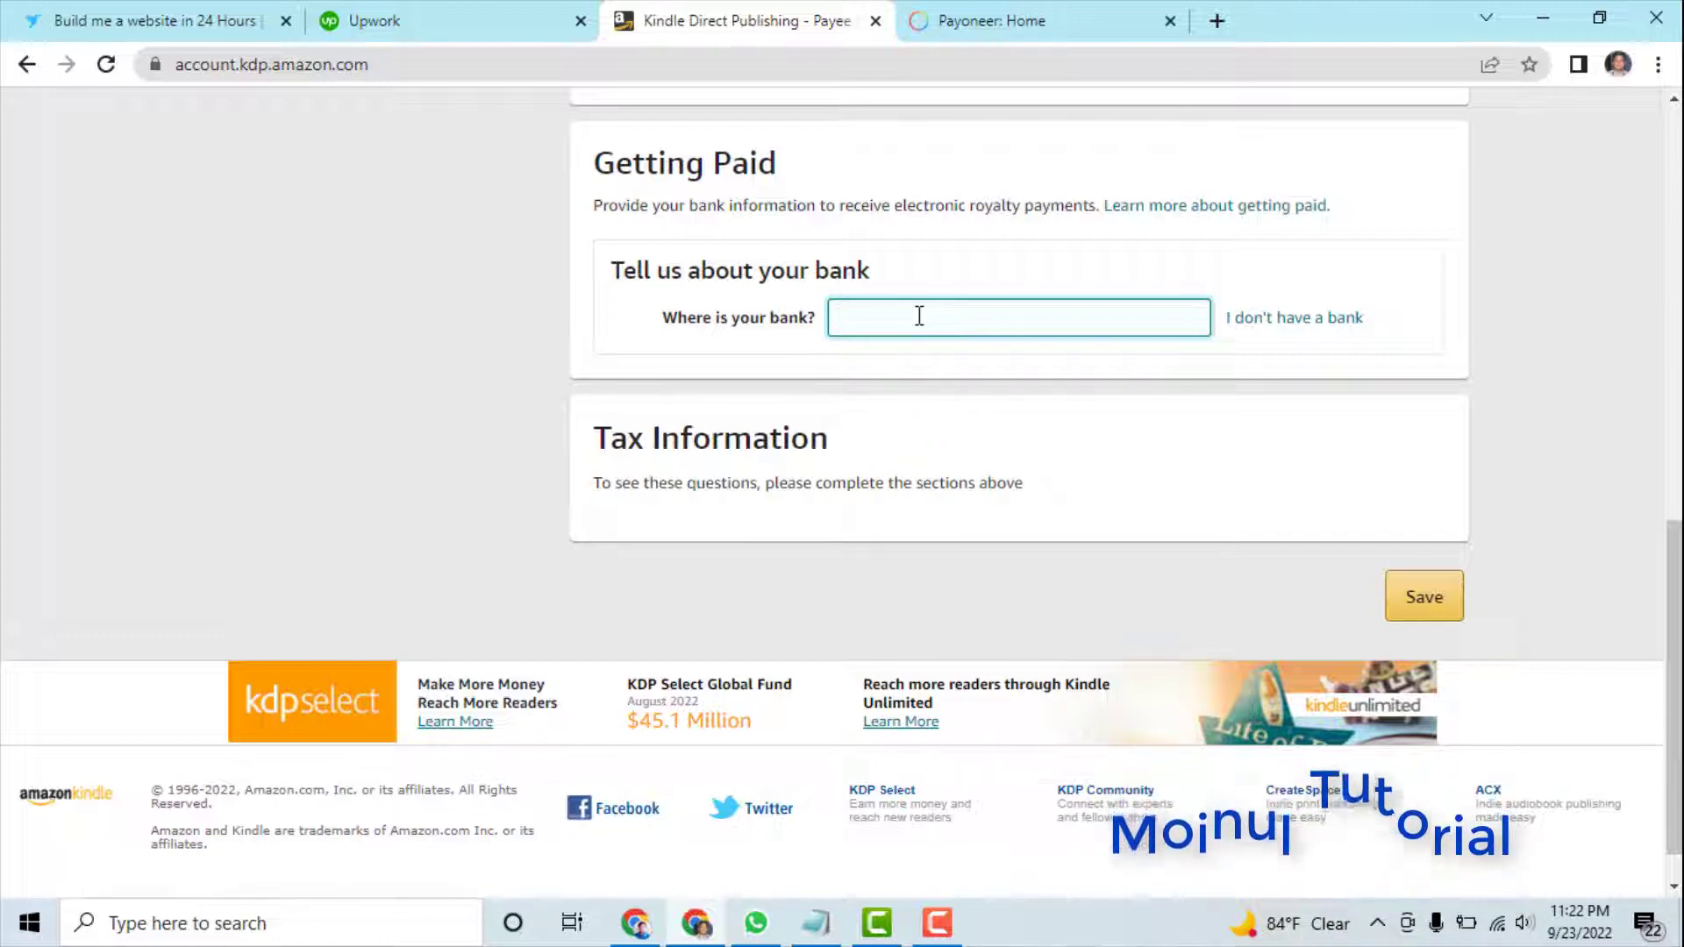
type("u")
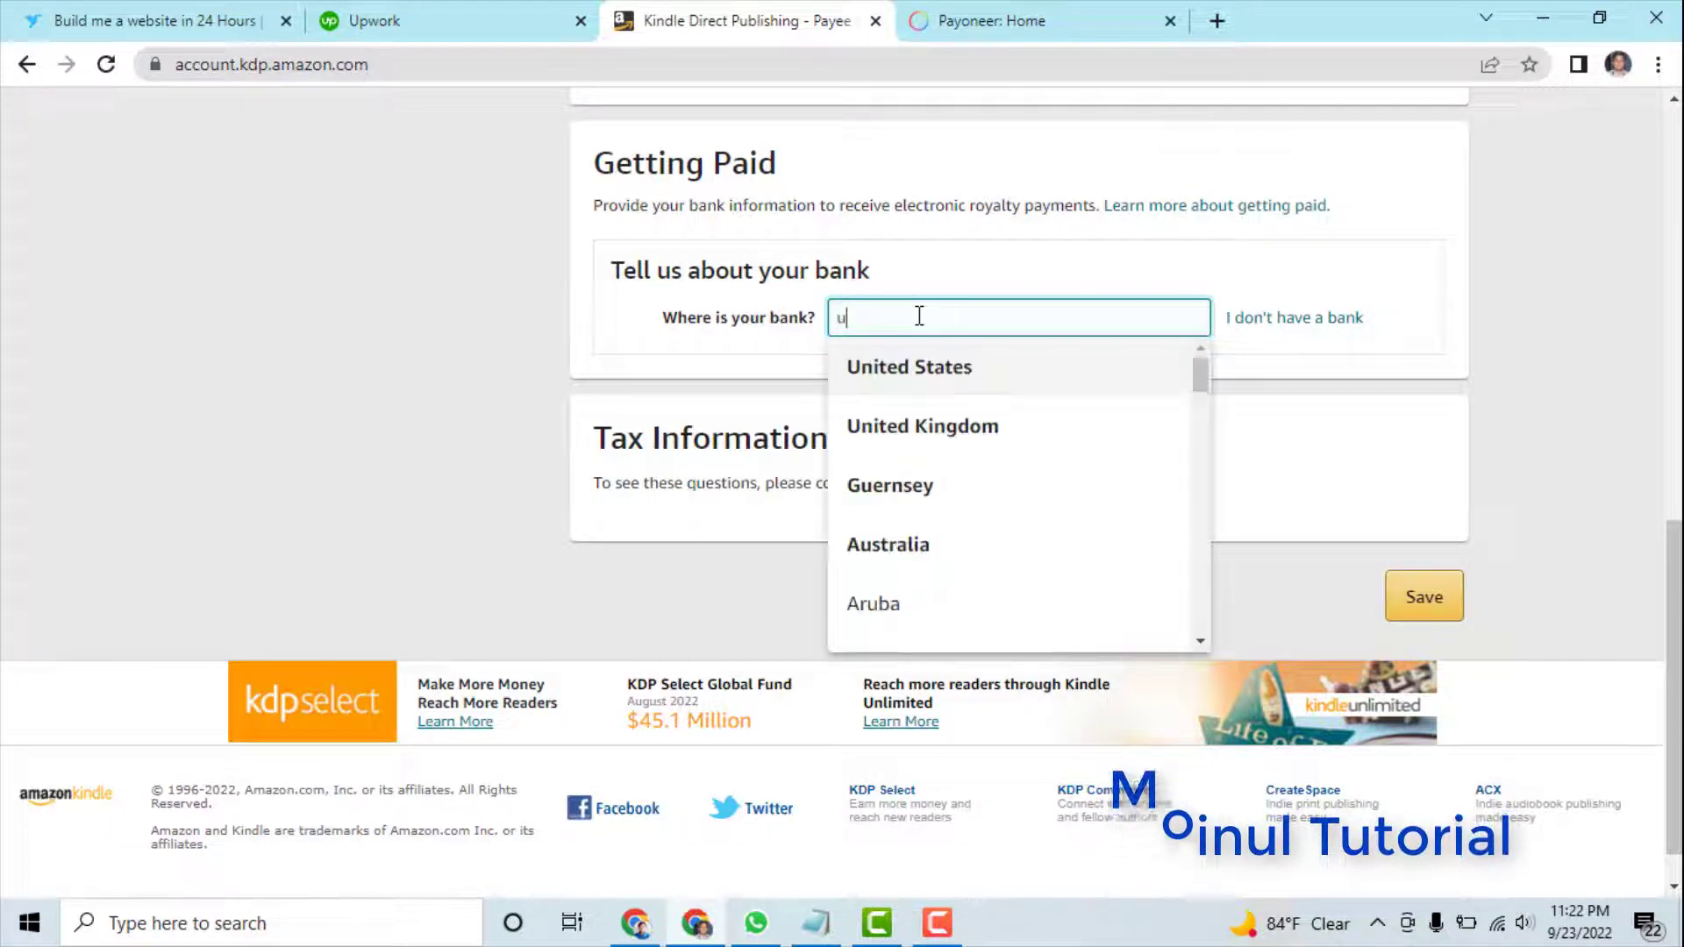
left_click(918, 379)
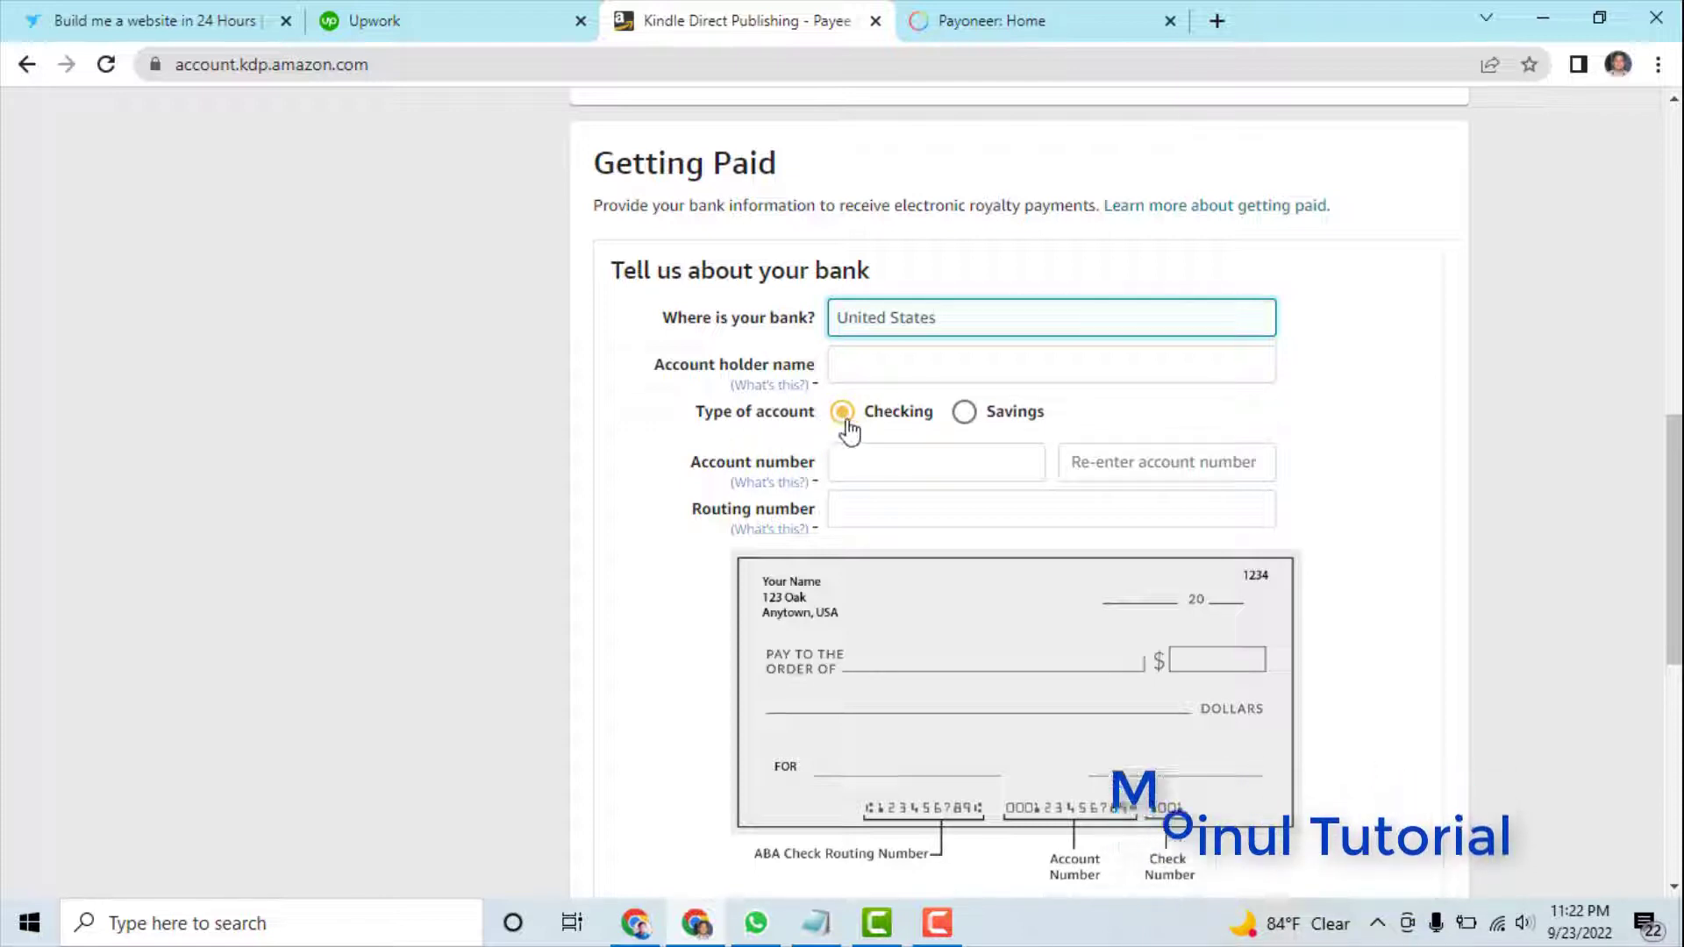
left_click(892, 468)
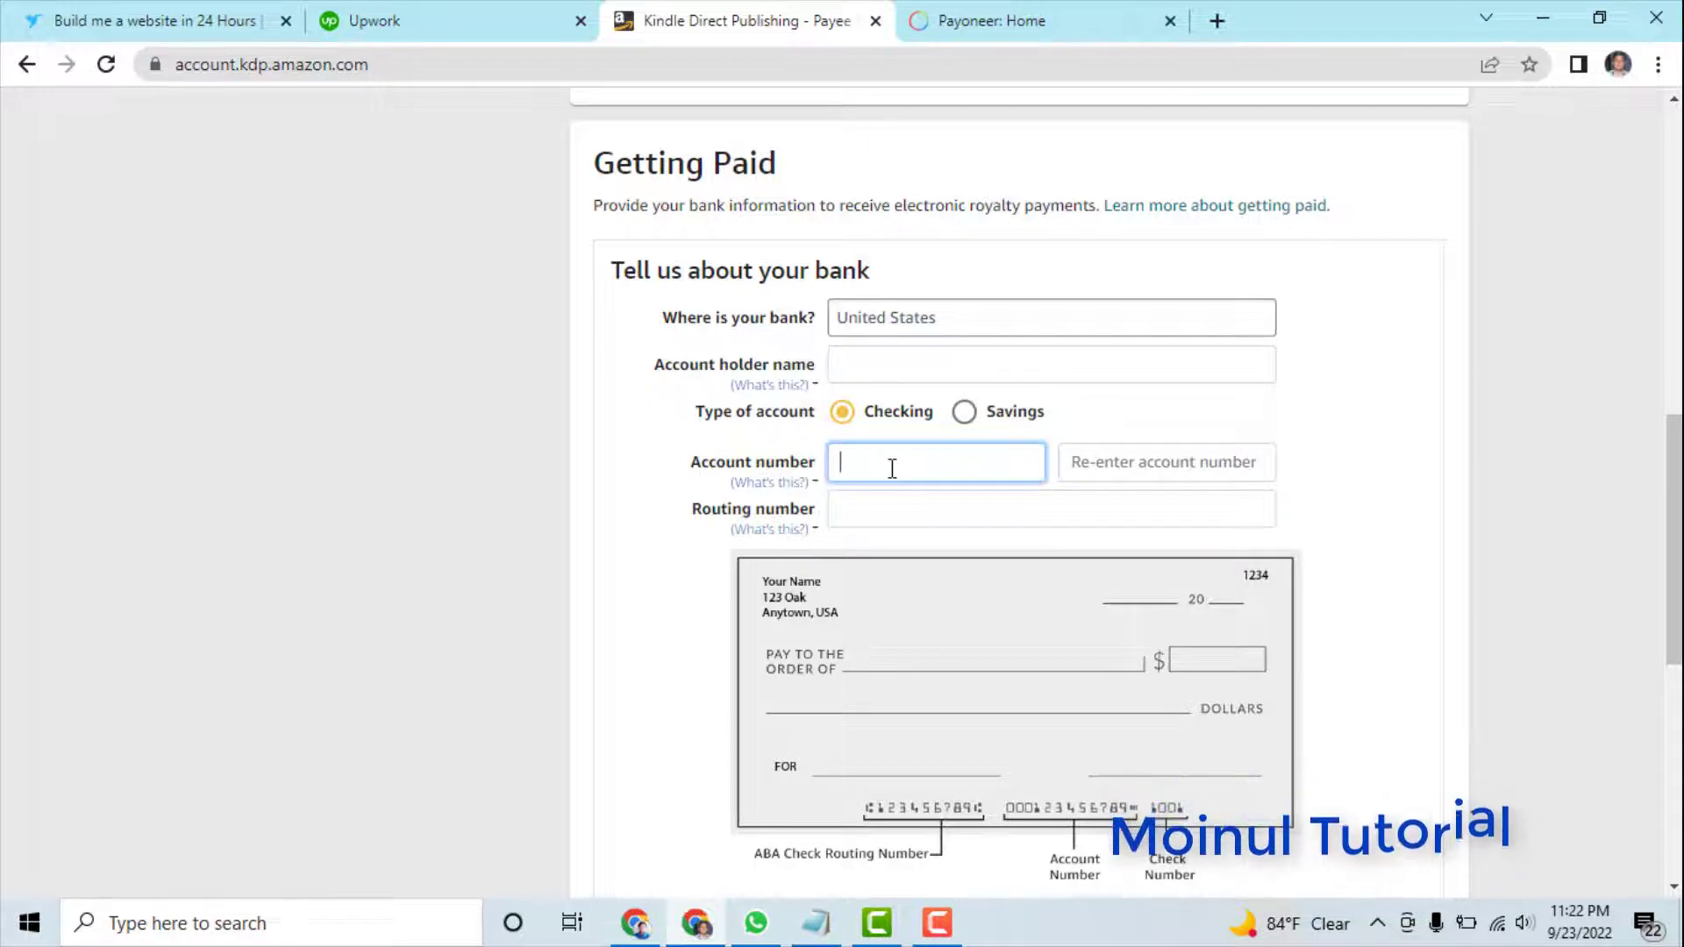
left_click(972, 28)
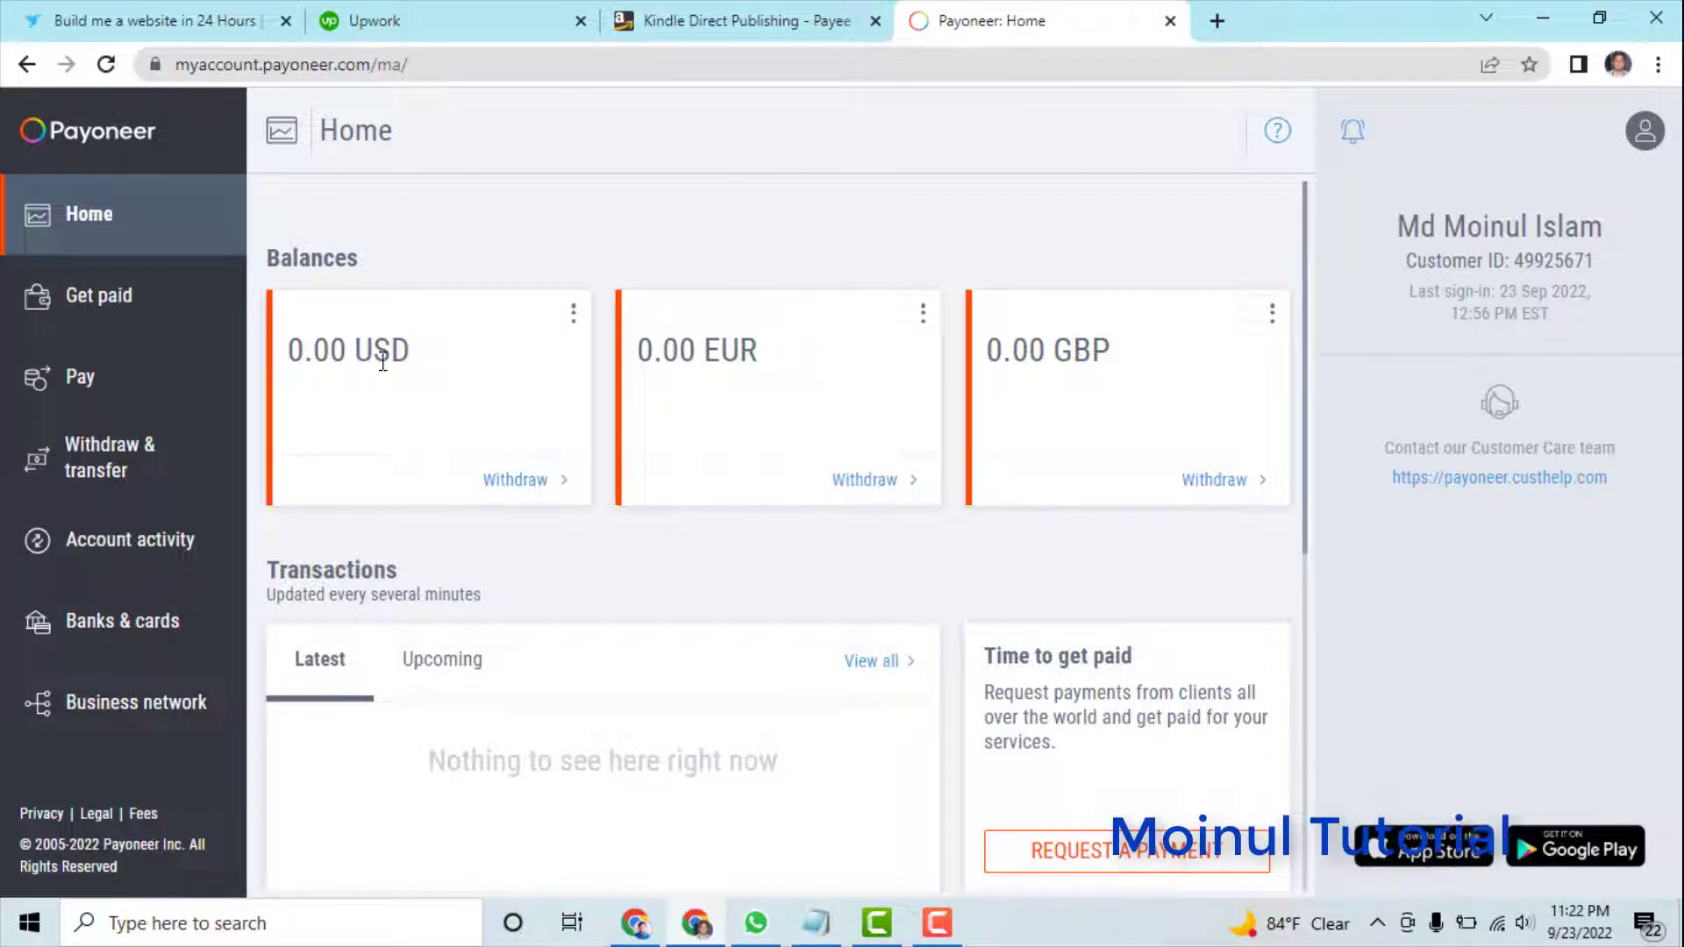
- Open Payoneer's Get paid receiving accounts and scroll to the approved UK GBP and USA USD accounts
left_click(109, 303)
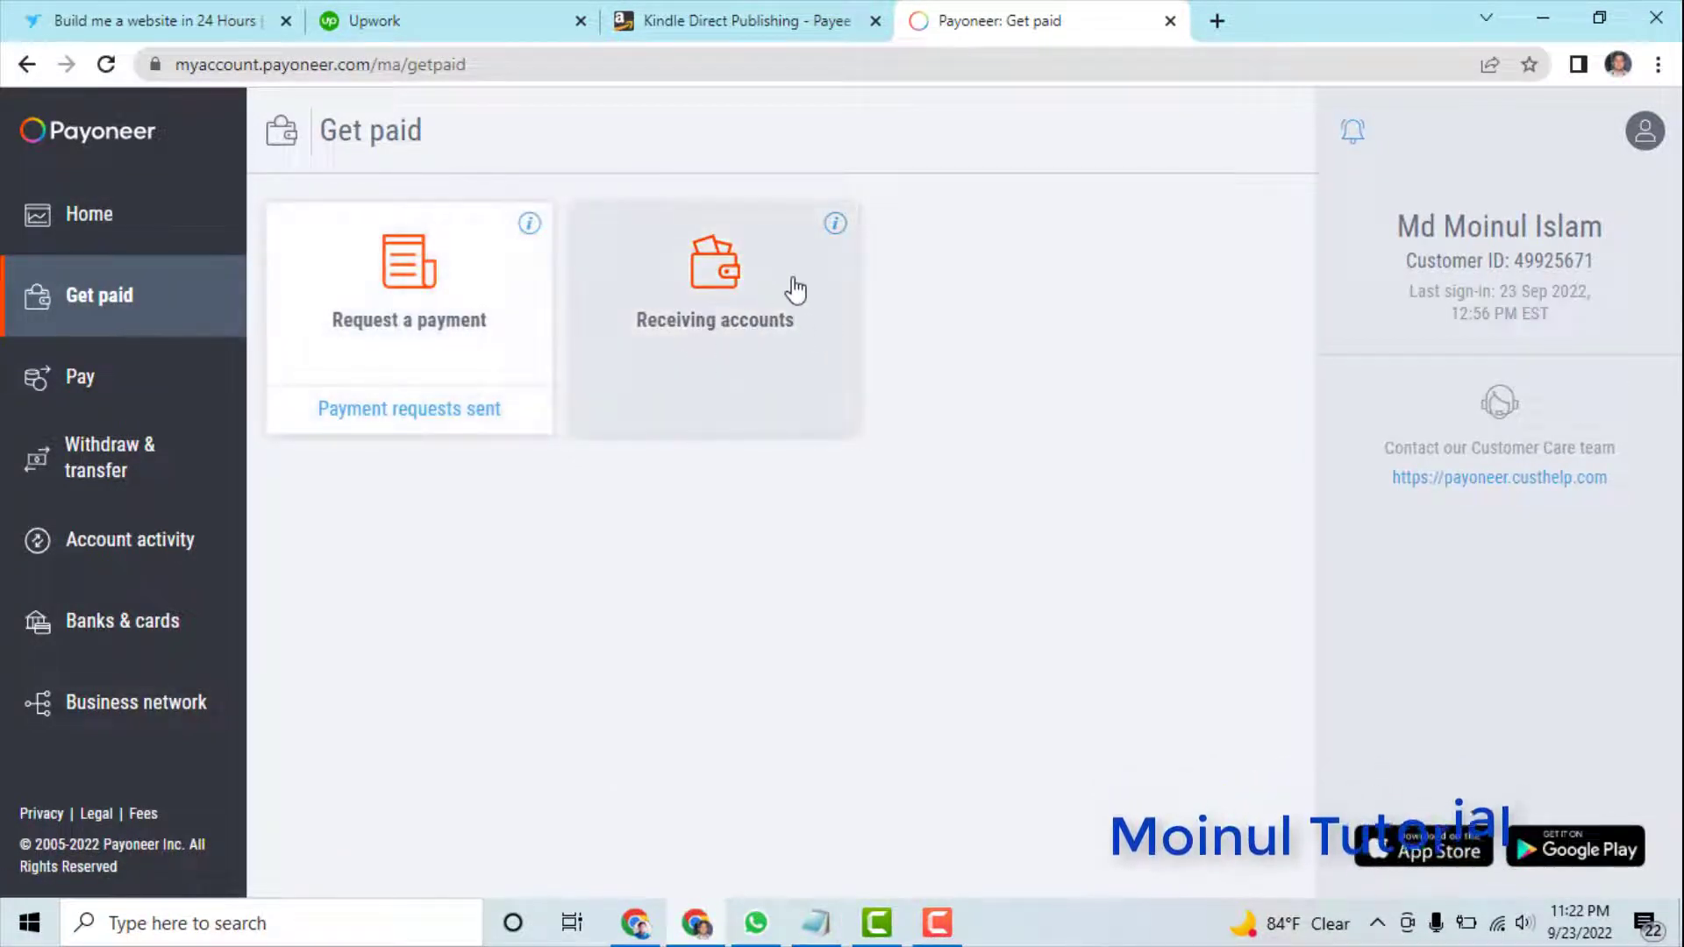
left_click(734, 338)
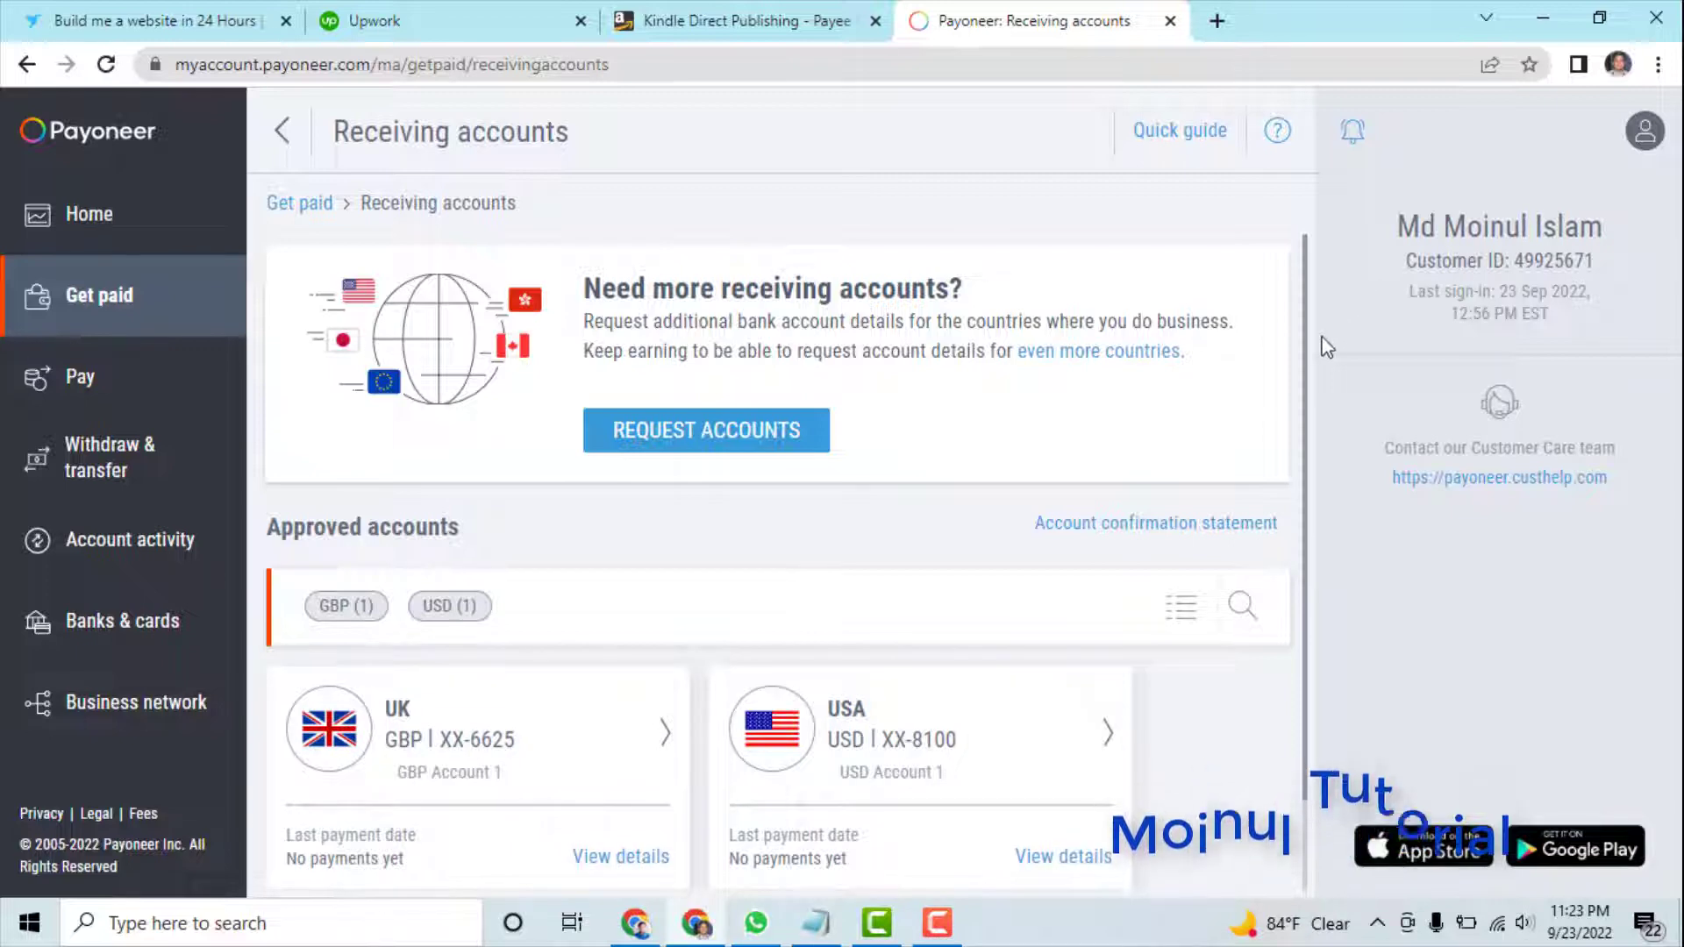
scroll(1281, 527, "down", 1)
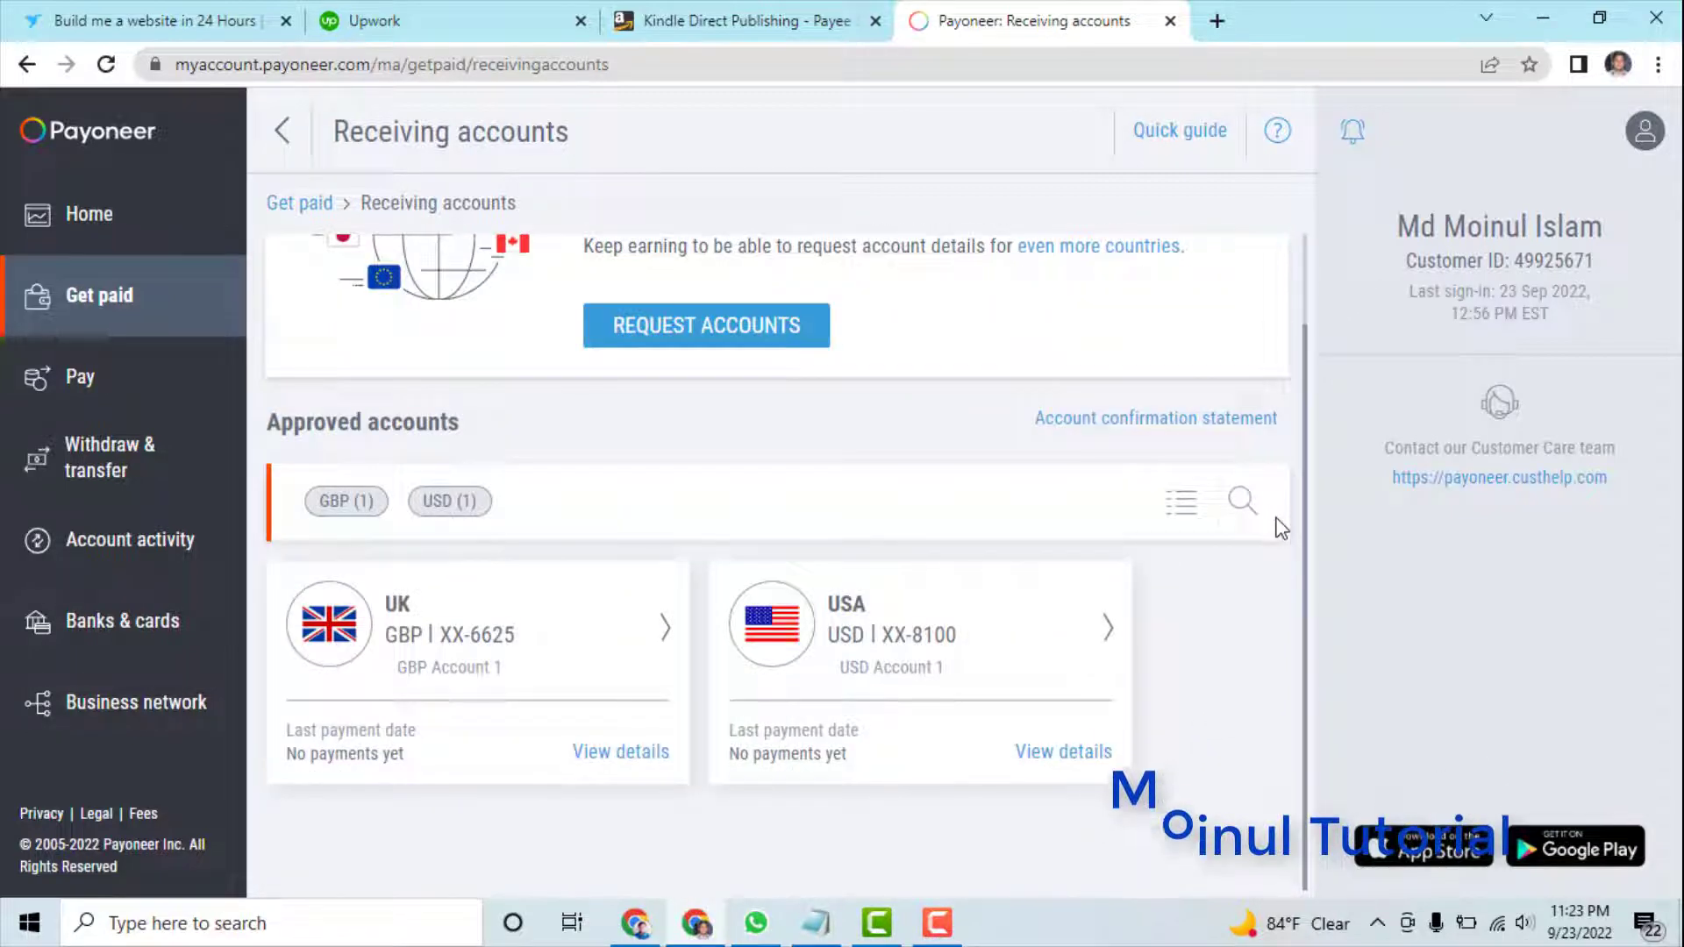
left_click_drag(1298, 452, 1313, 349)
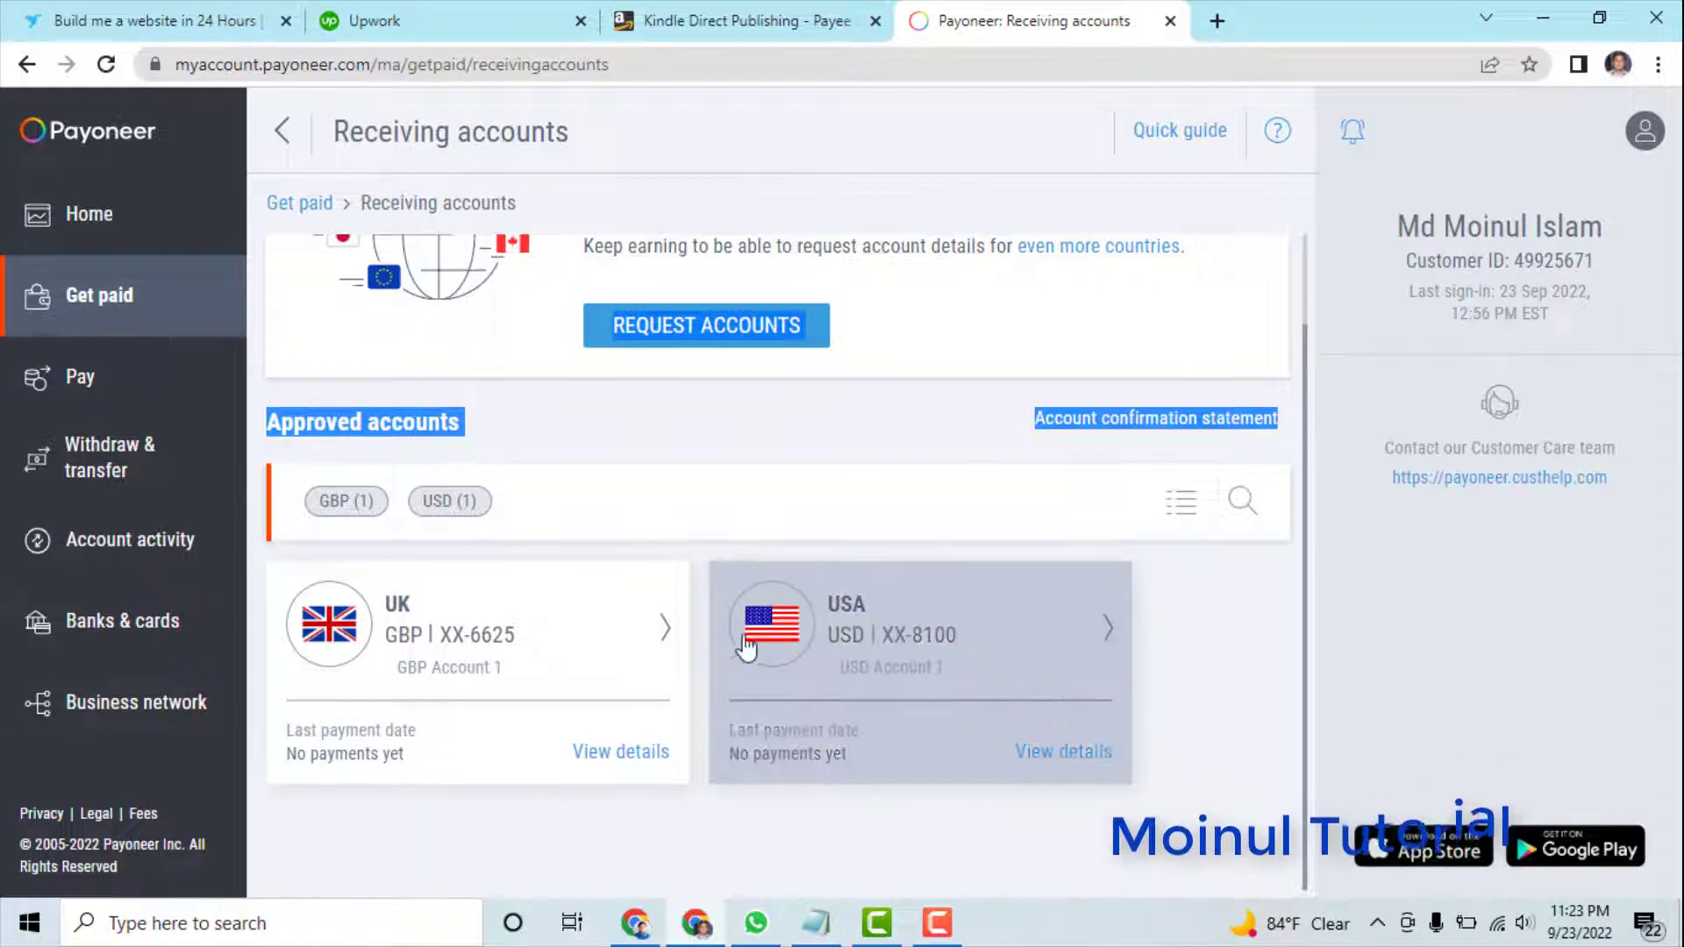
- Open the USA (USD) receiving account details and select its account number for copying
left_click(870, 642)
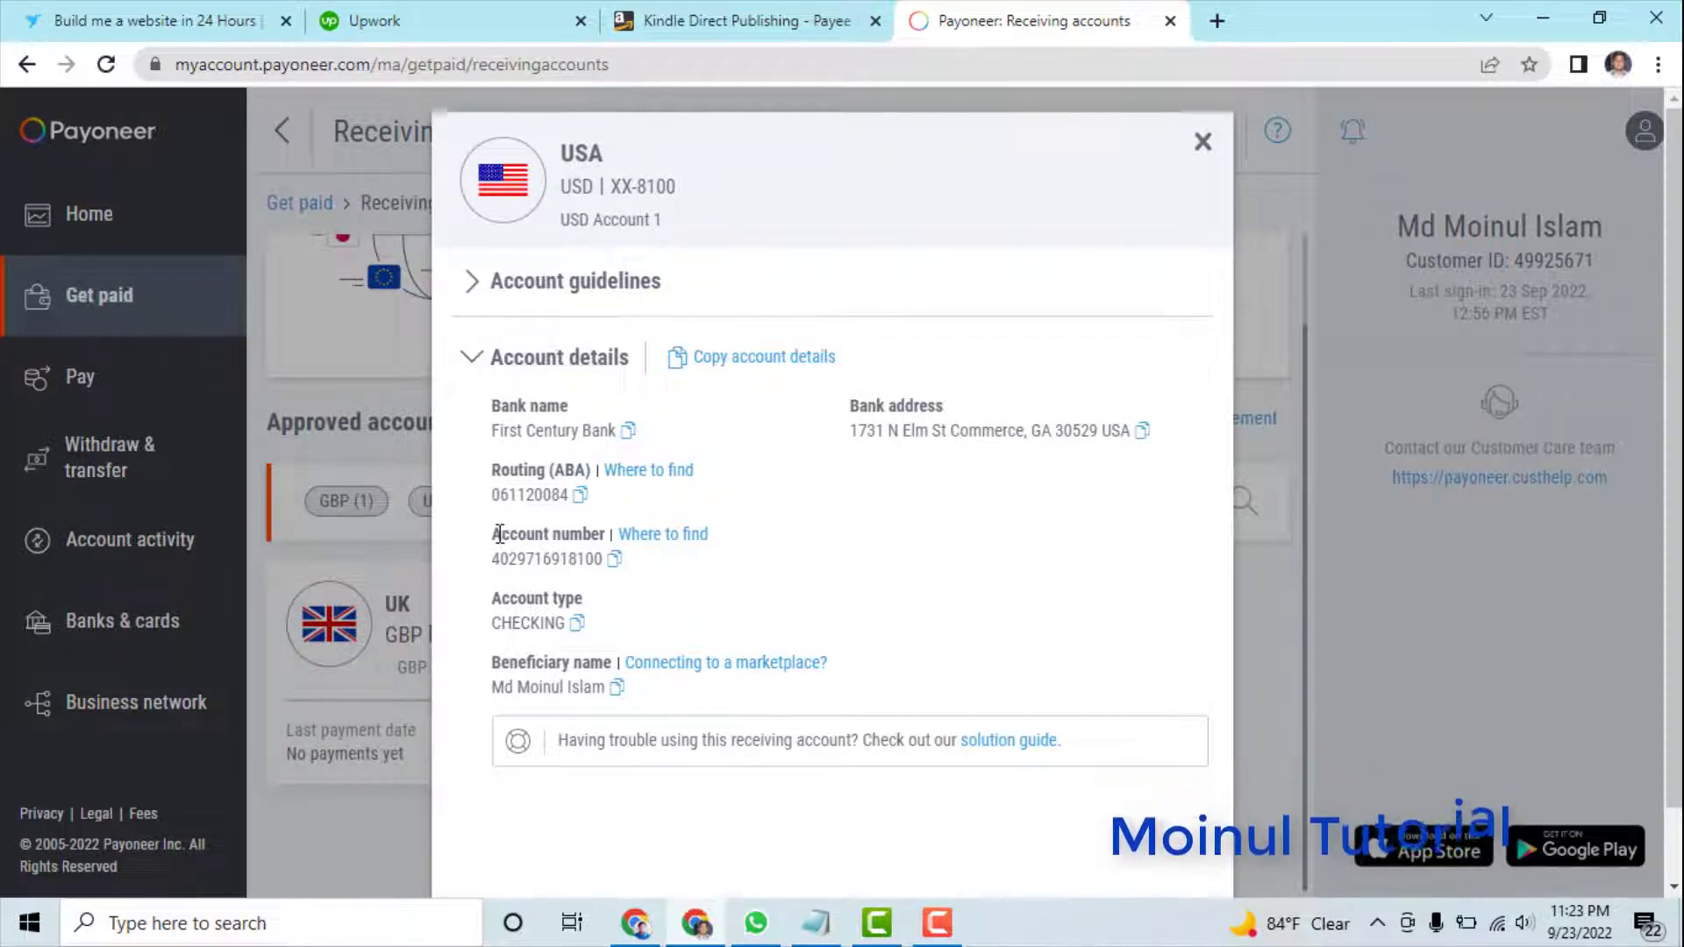
left_click_drag(493, 535, 516, 563)
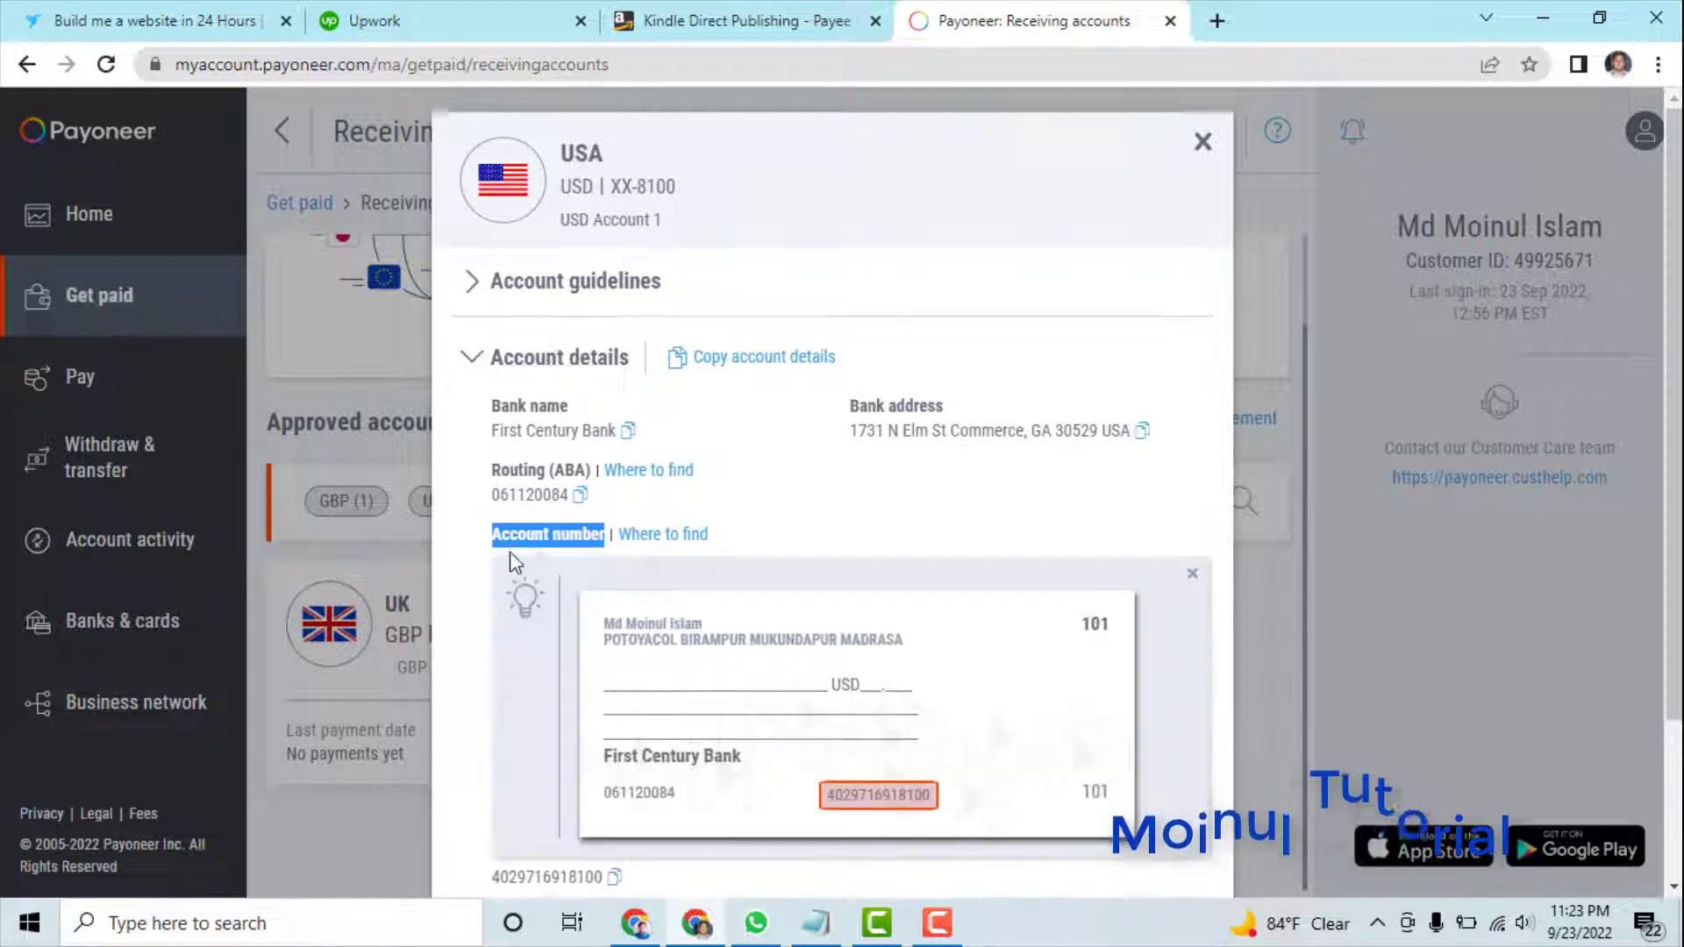
left_click(702, 539)
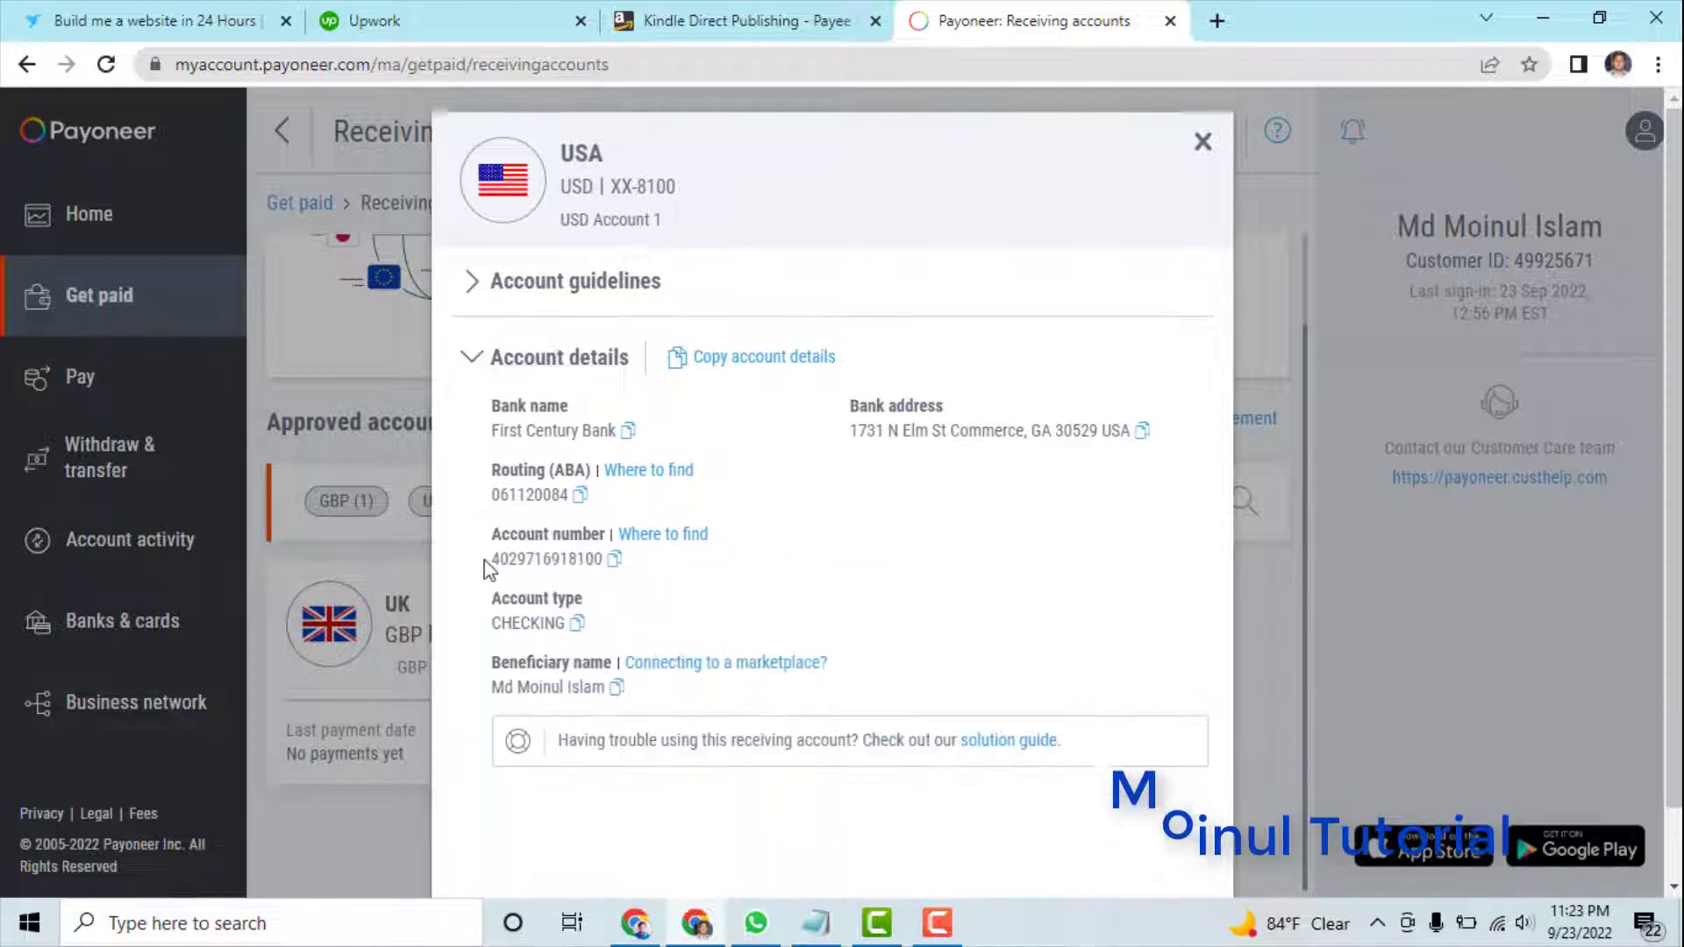
left_click_drag(492, 563, 605, 560)
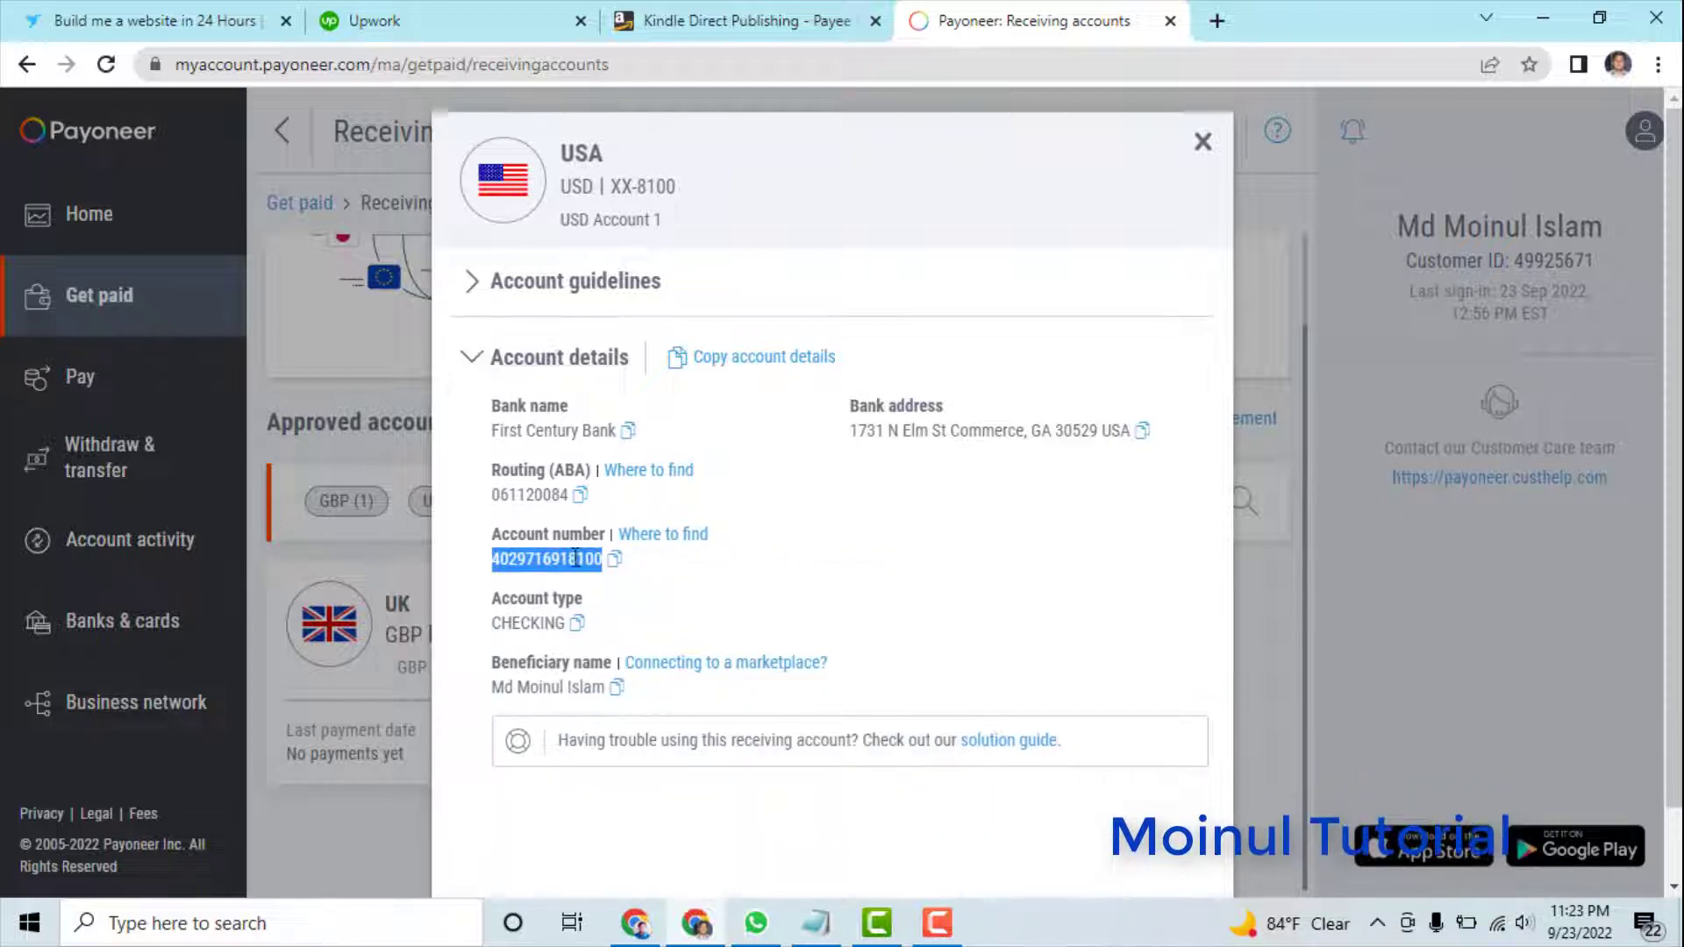
right_click(575, 559)
- Paste the Payoneer USD account number into both KDP account number fields
left_click(641, 583)
left_click(733, 21)
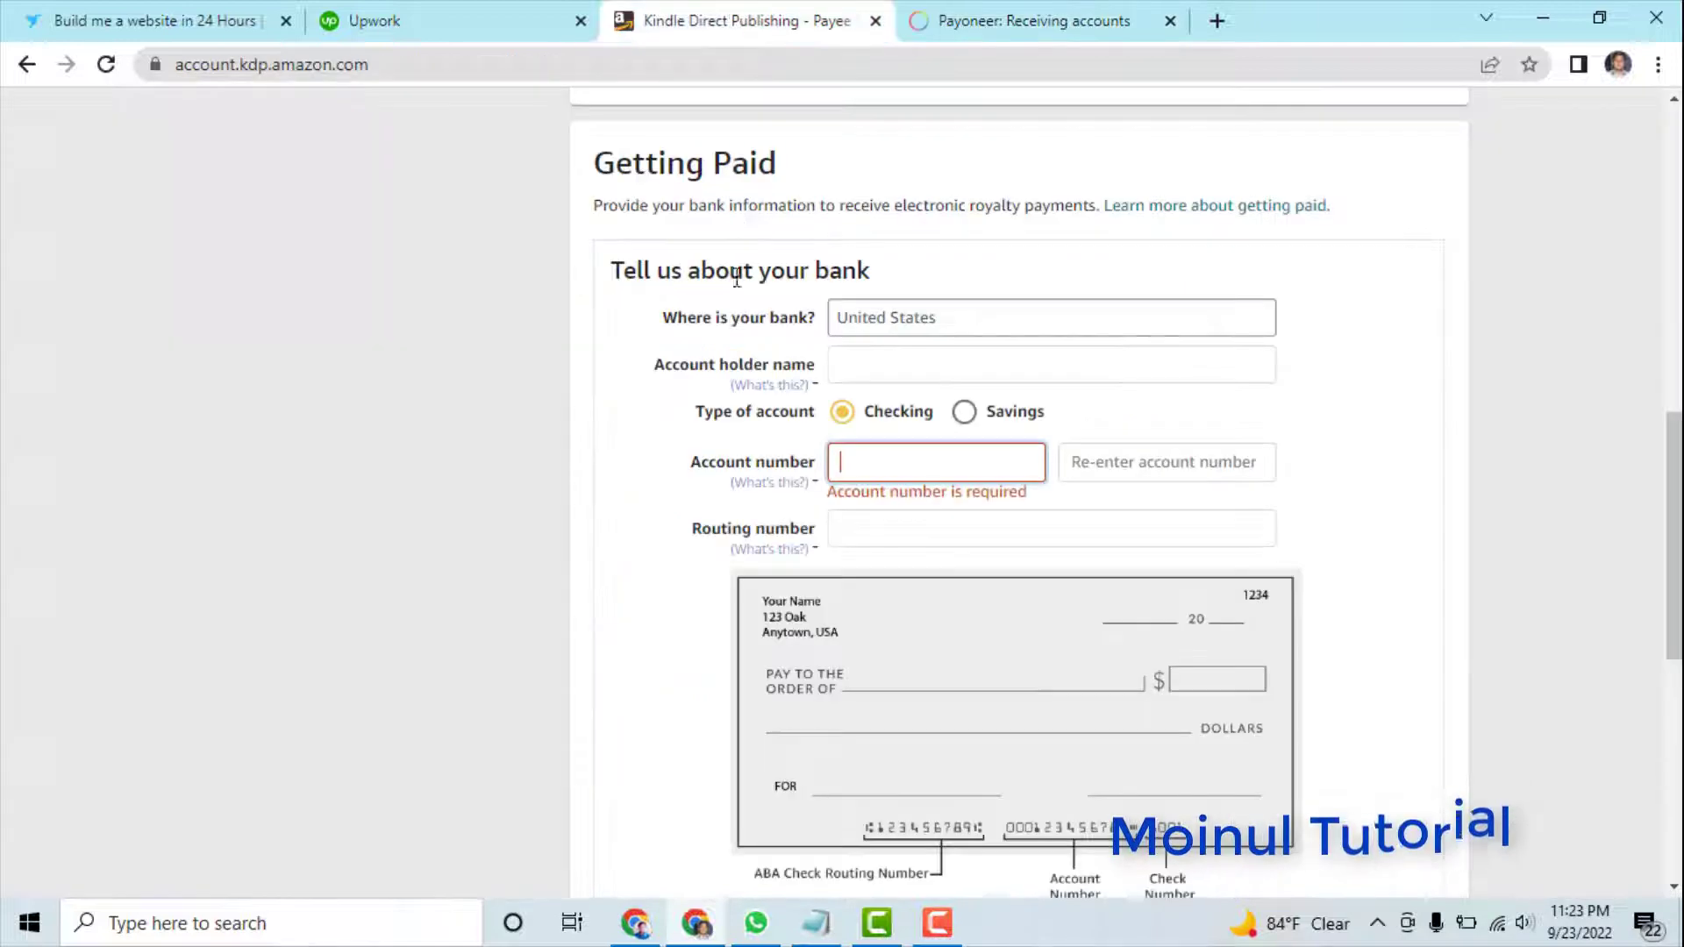
right_click(852, 462)
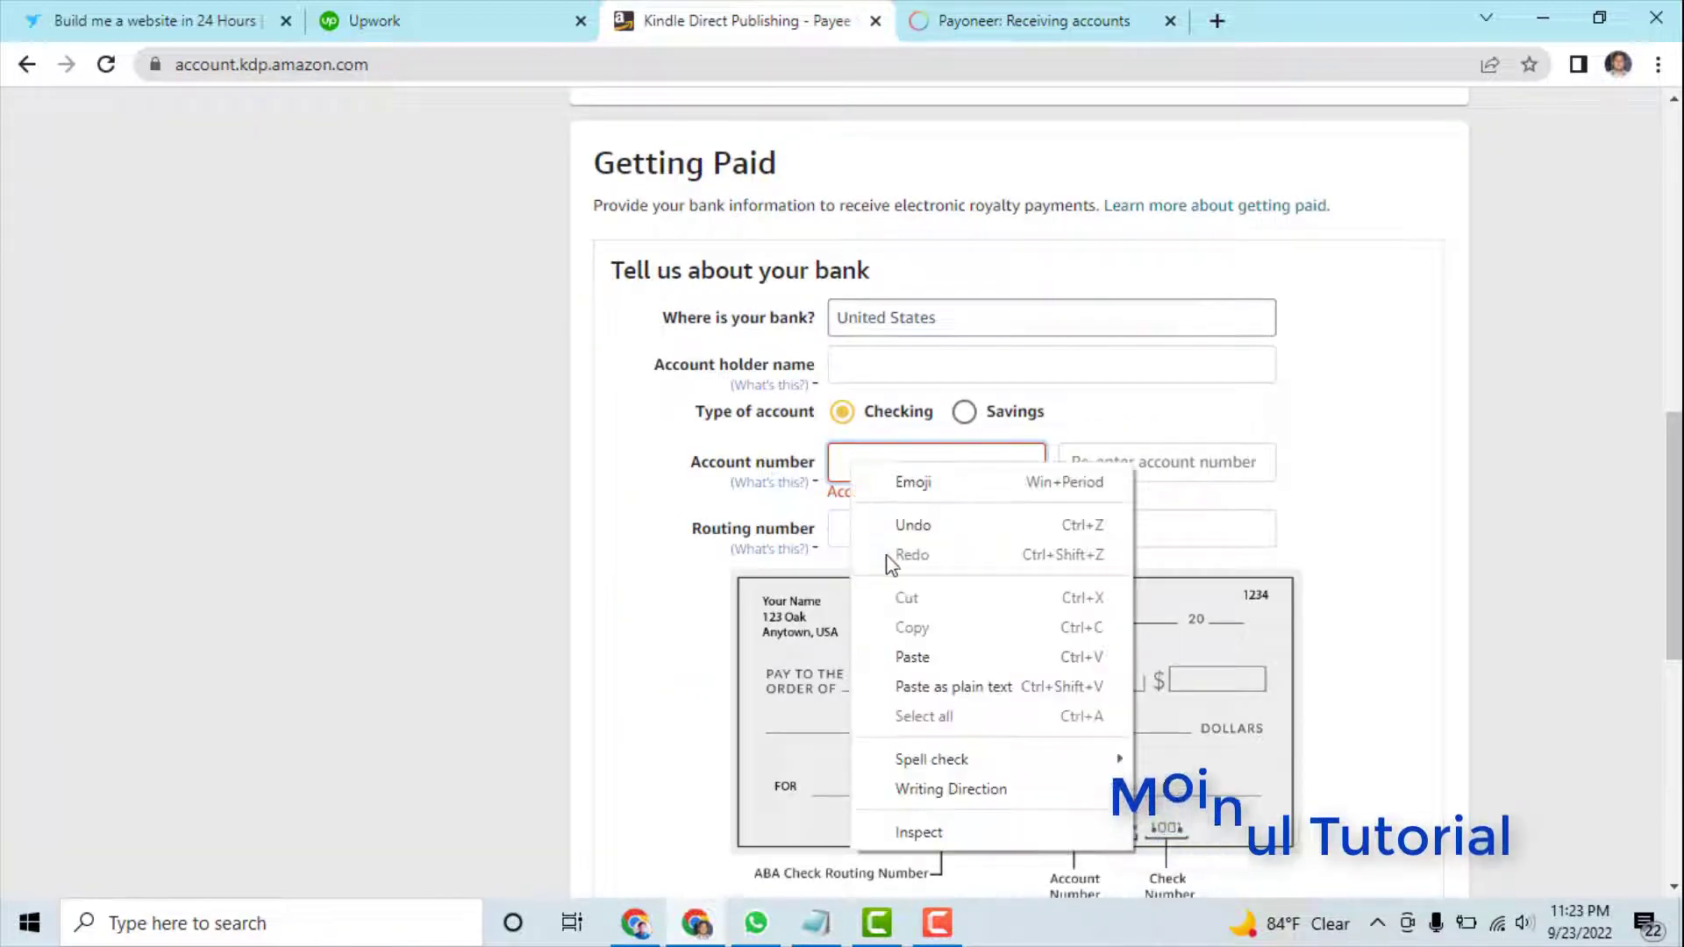
left_click(925, 656)
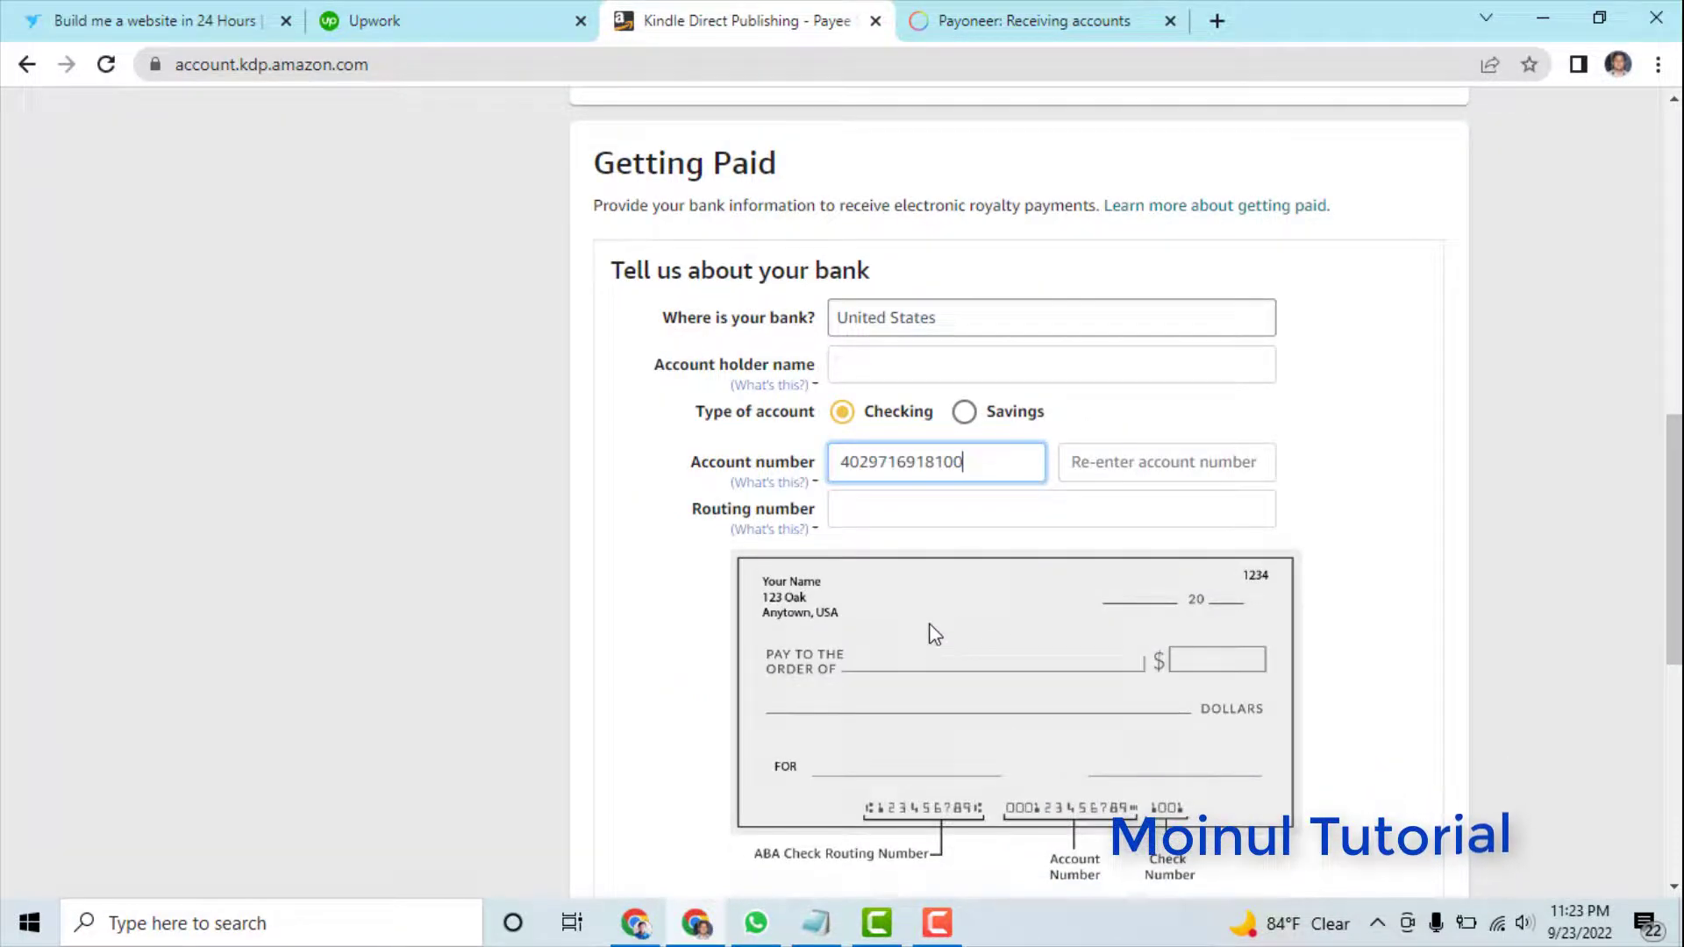
left_click(1116, 468)
right_click(1115, 471)
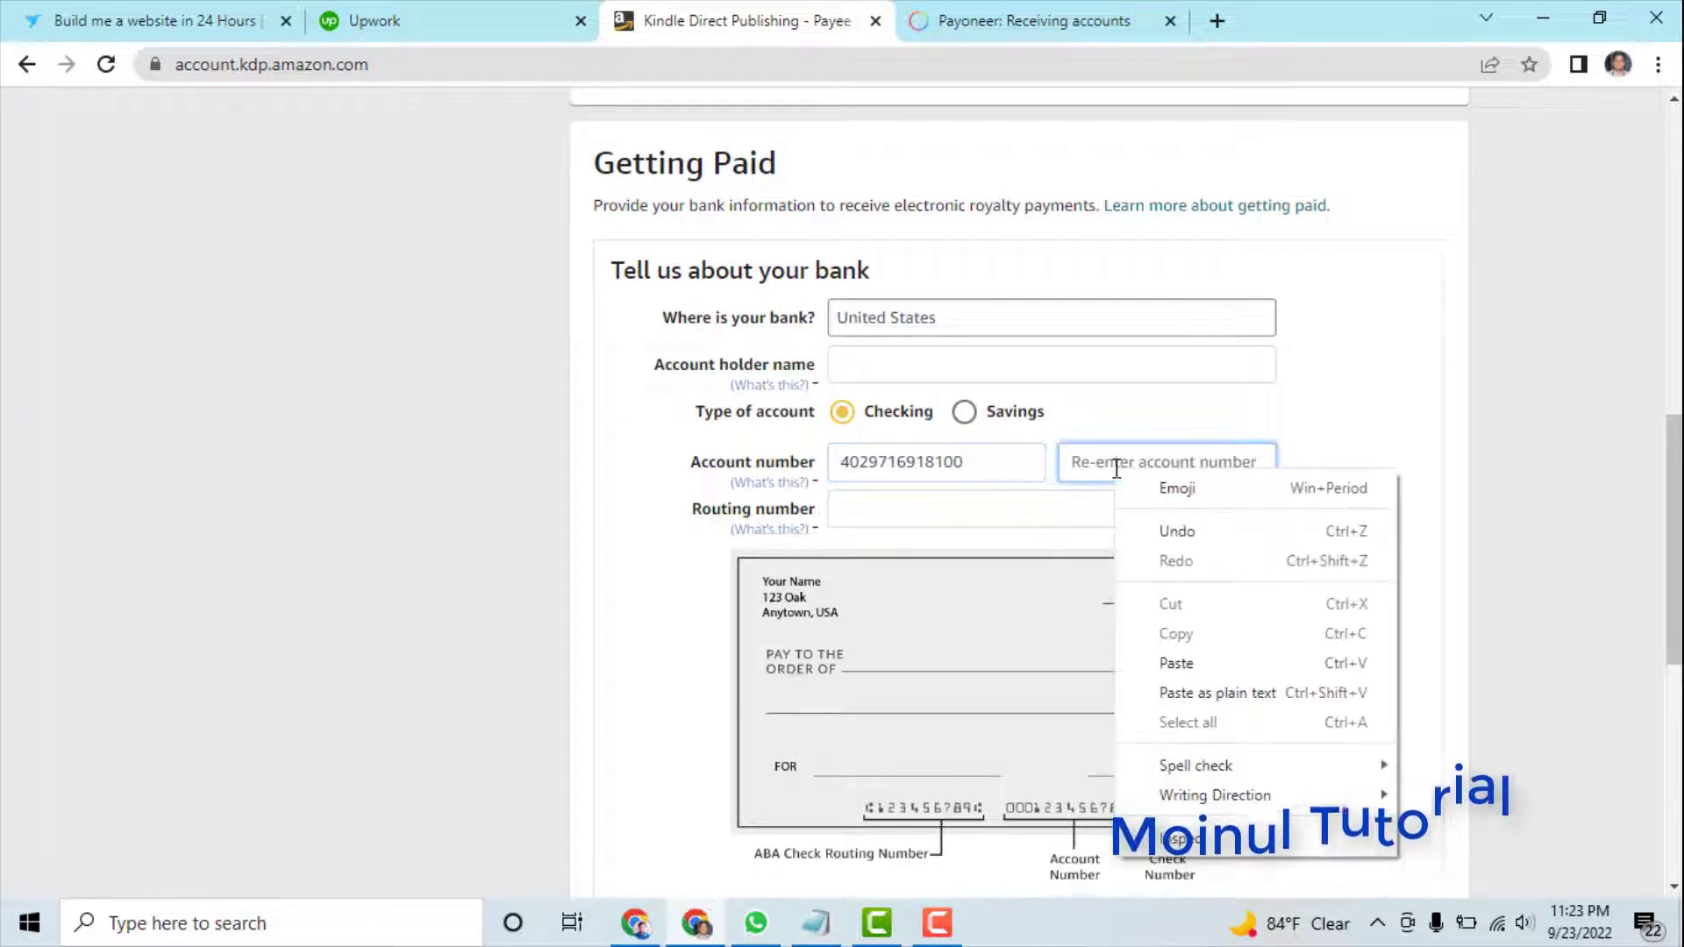
left_click(1177, 664)
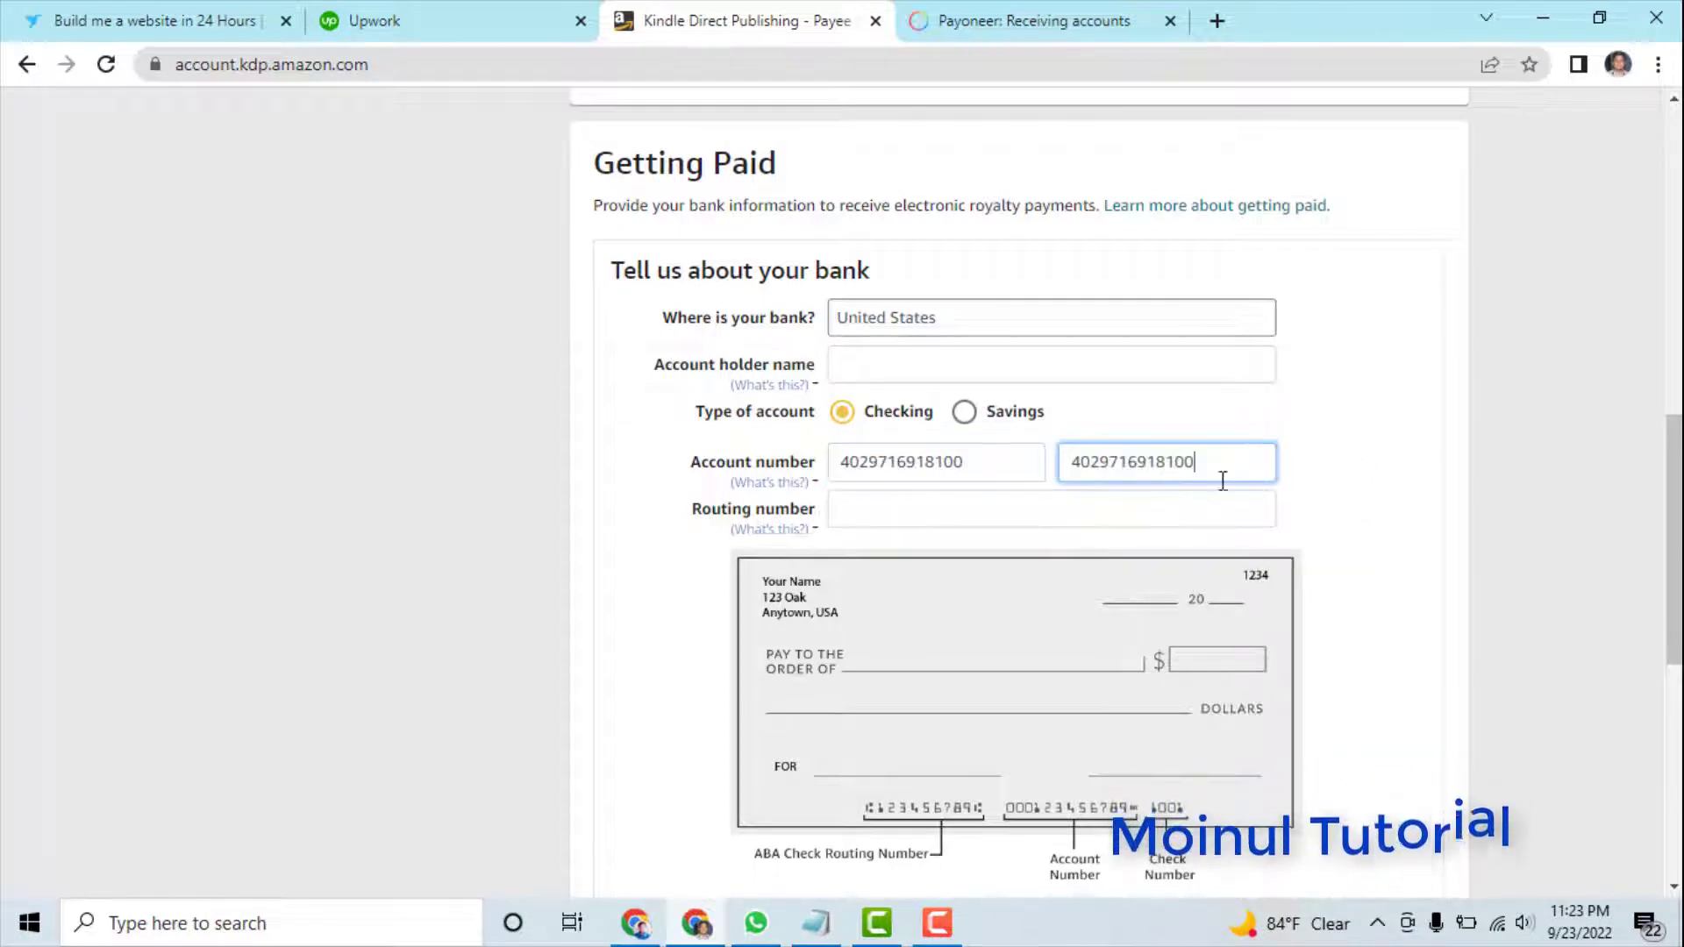
- Copy the routing number from Payoneer and paste it into KDP's routing number field
left_click(888, 510)
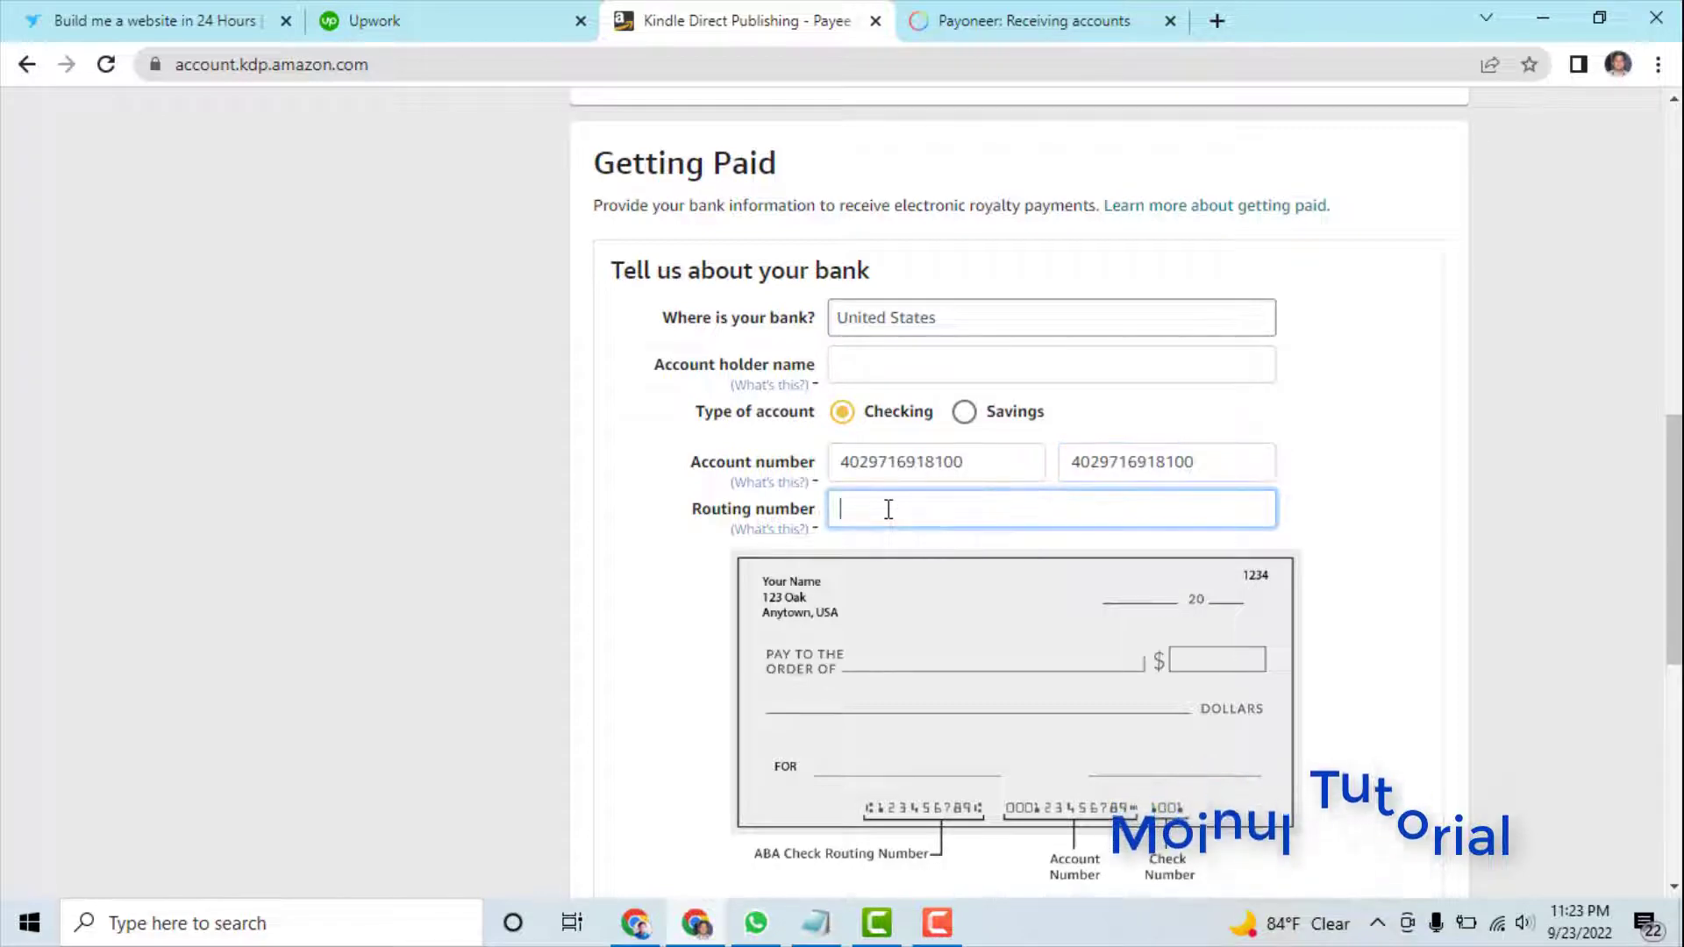
left_click(1018, 20)
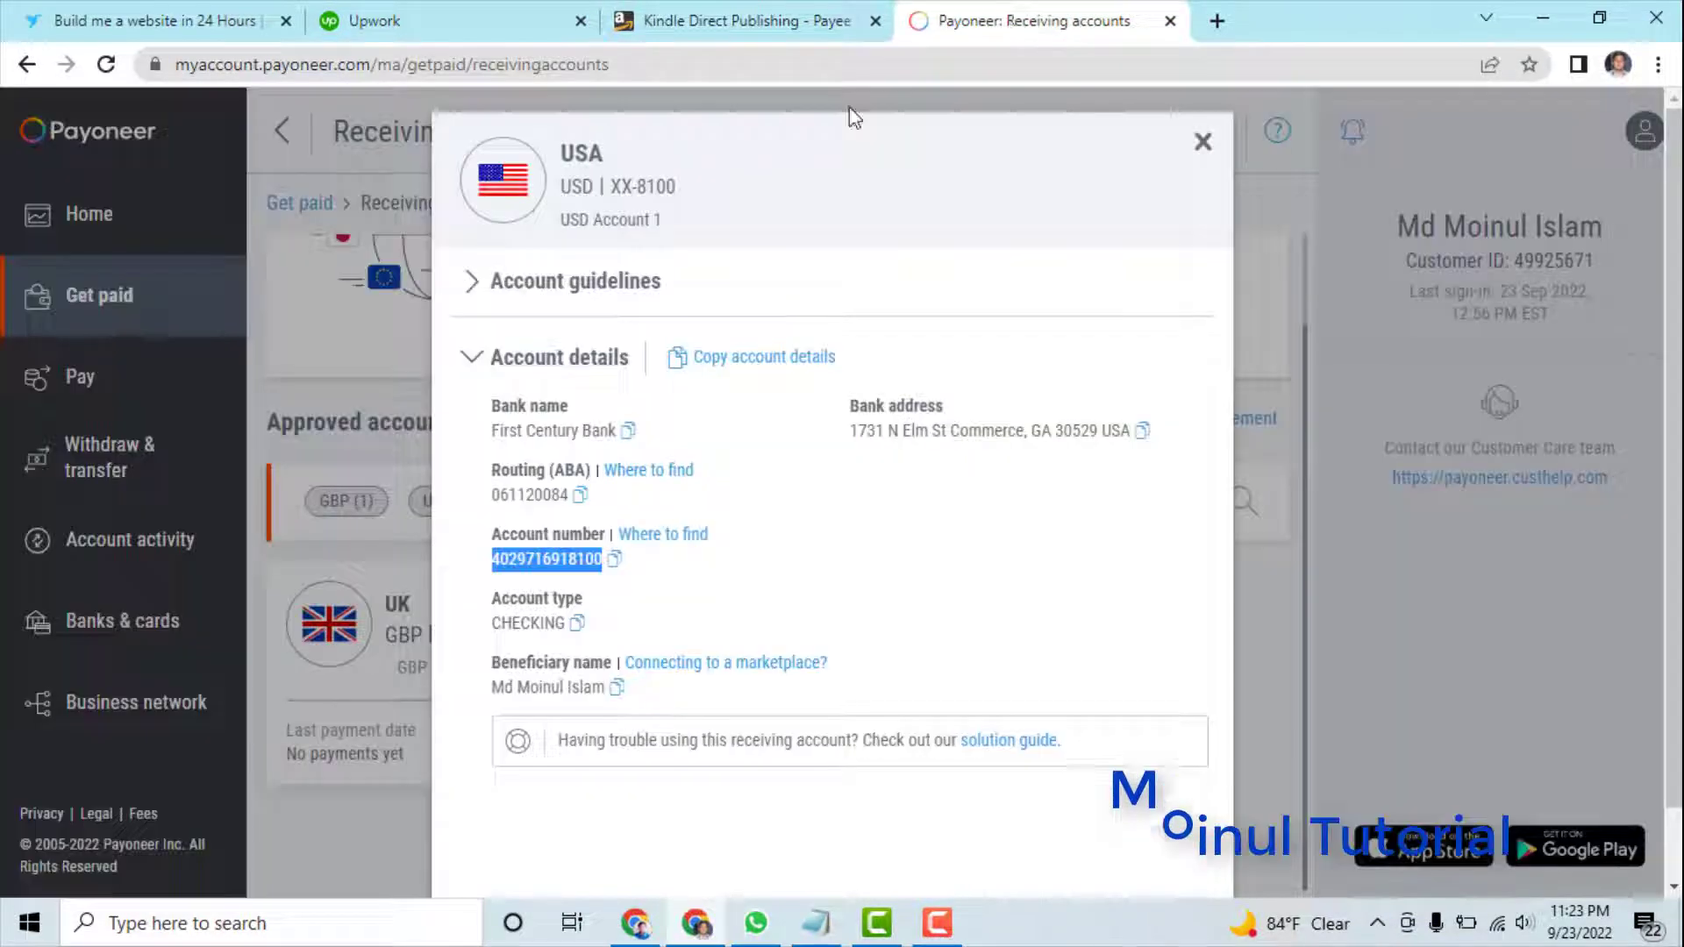
left_click_drag(491, 495, 576, 493)
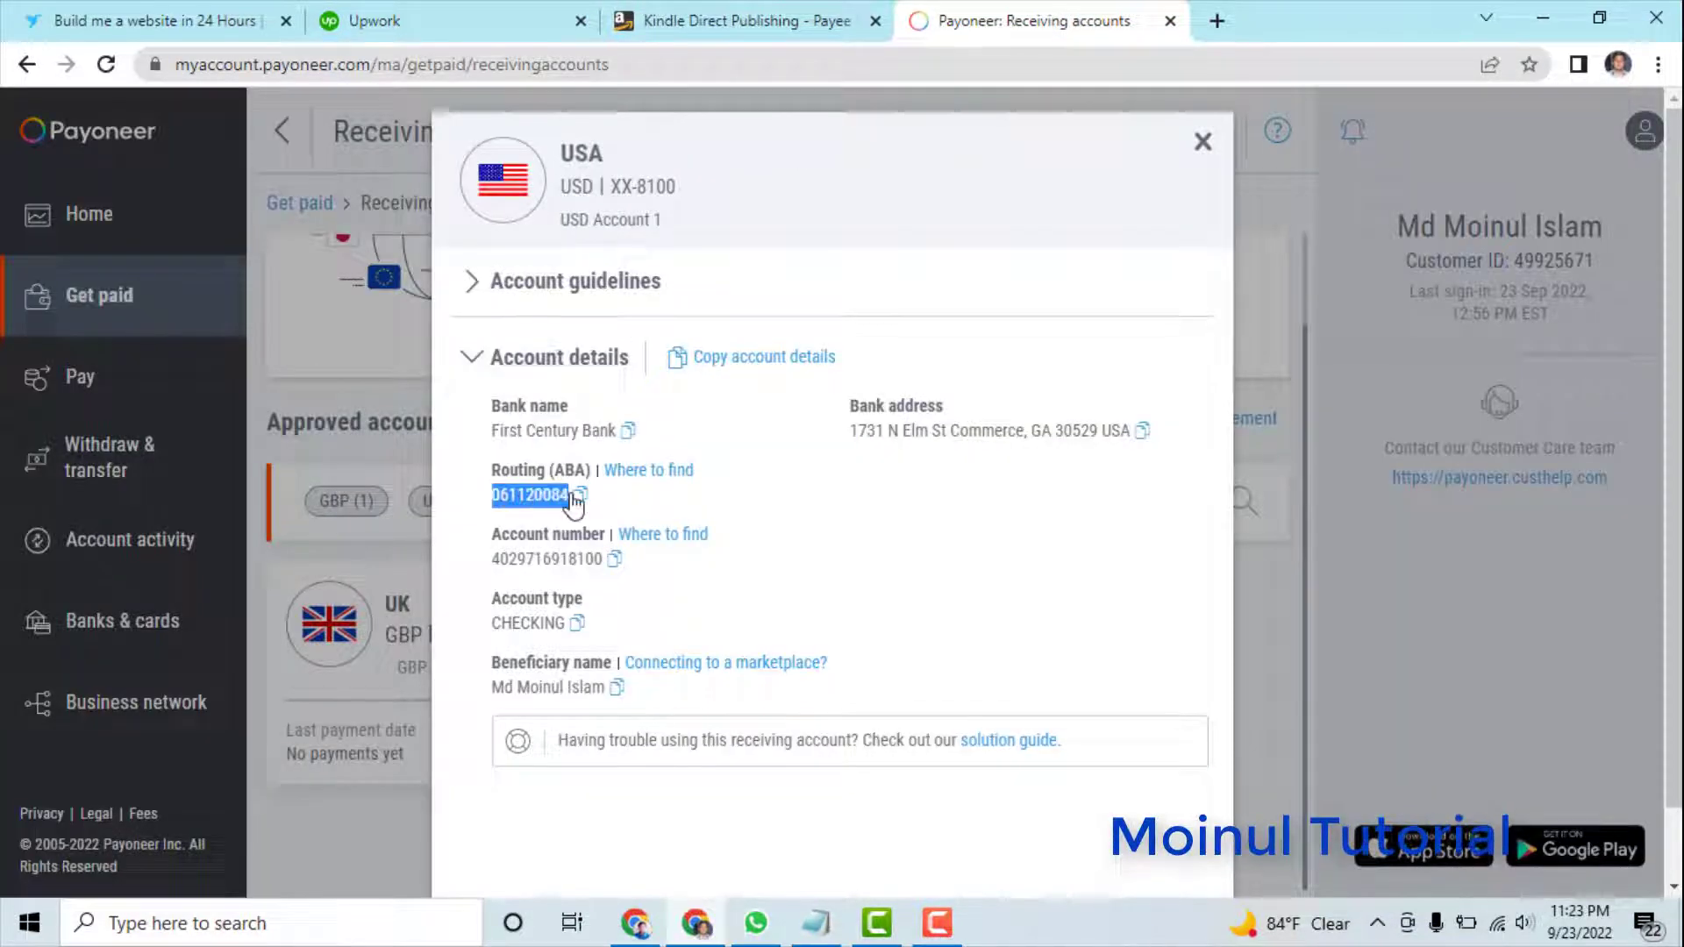
right_click(541, 494)
left_click(587, 518)
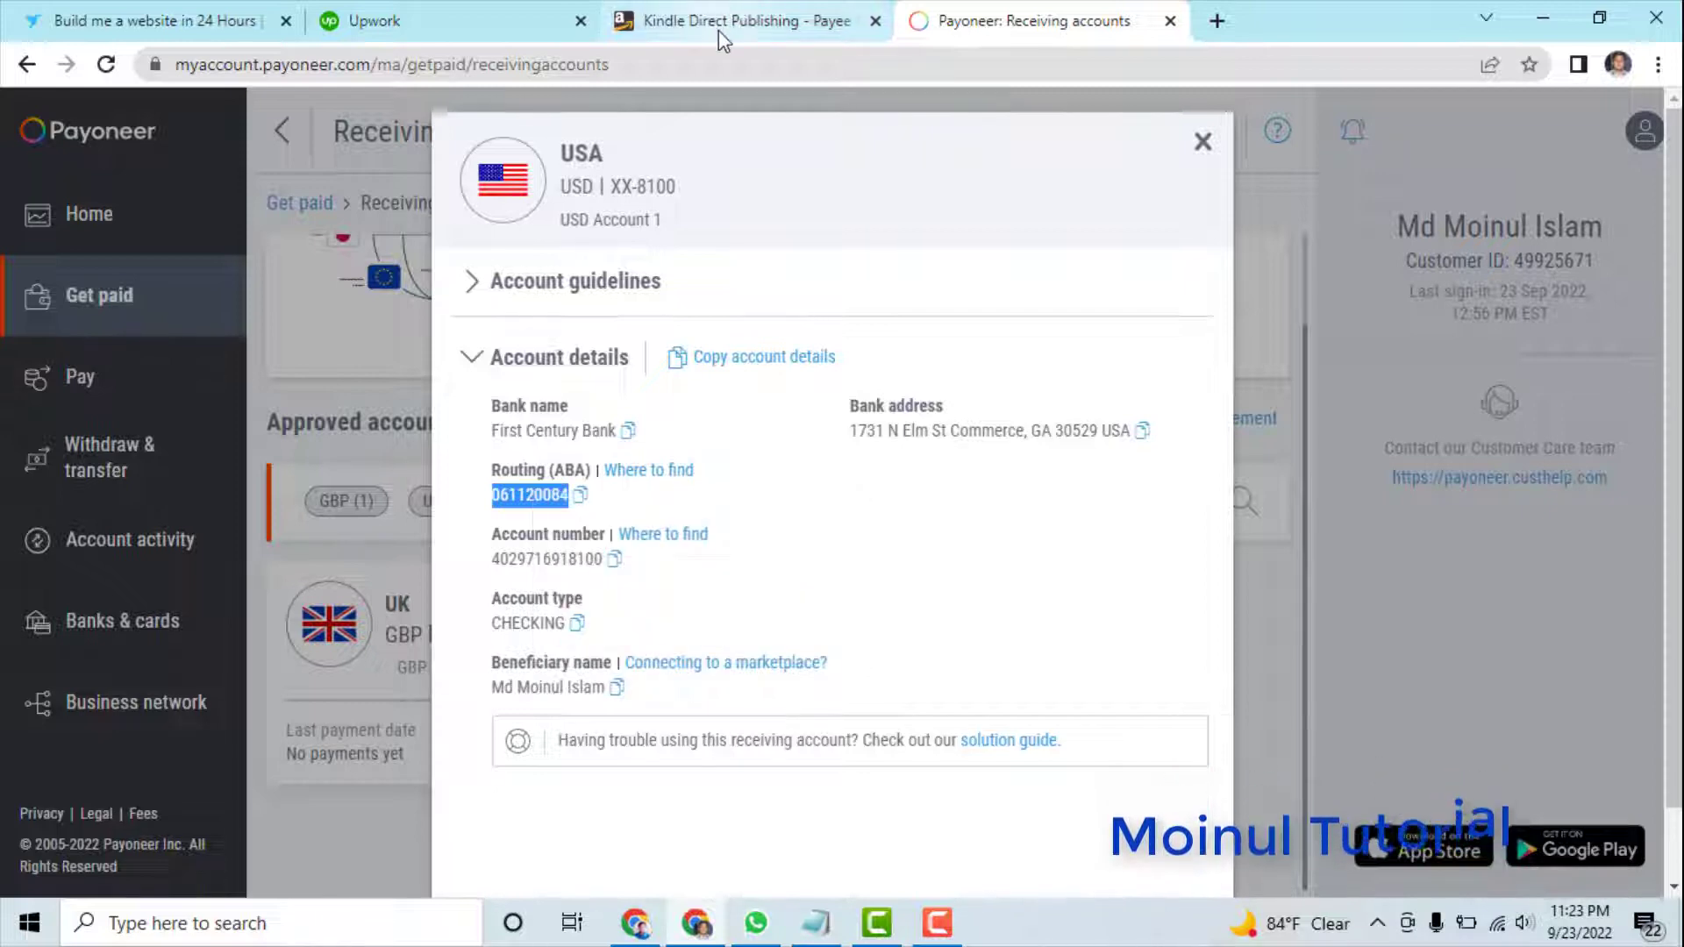
left_click(718, 30)
right_click(882, 518)
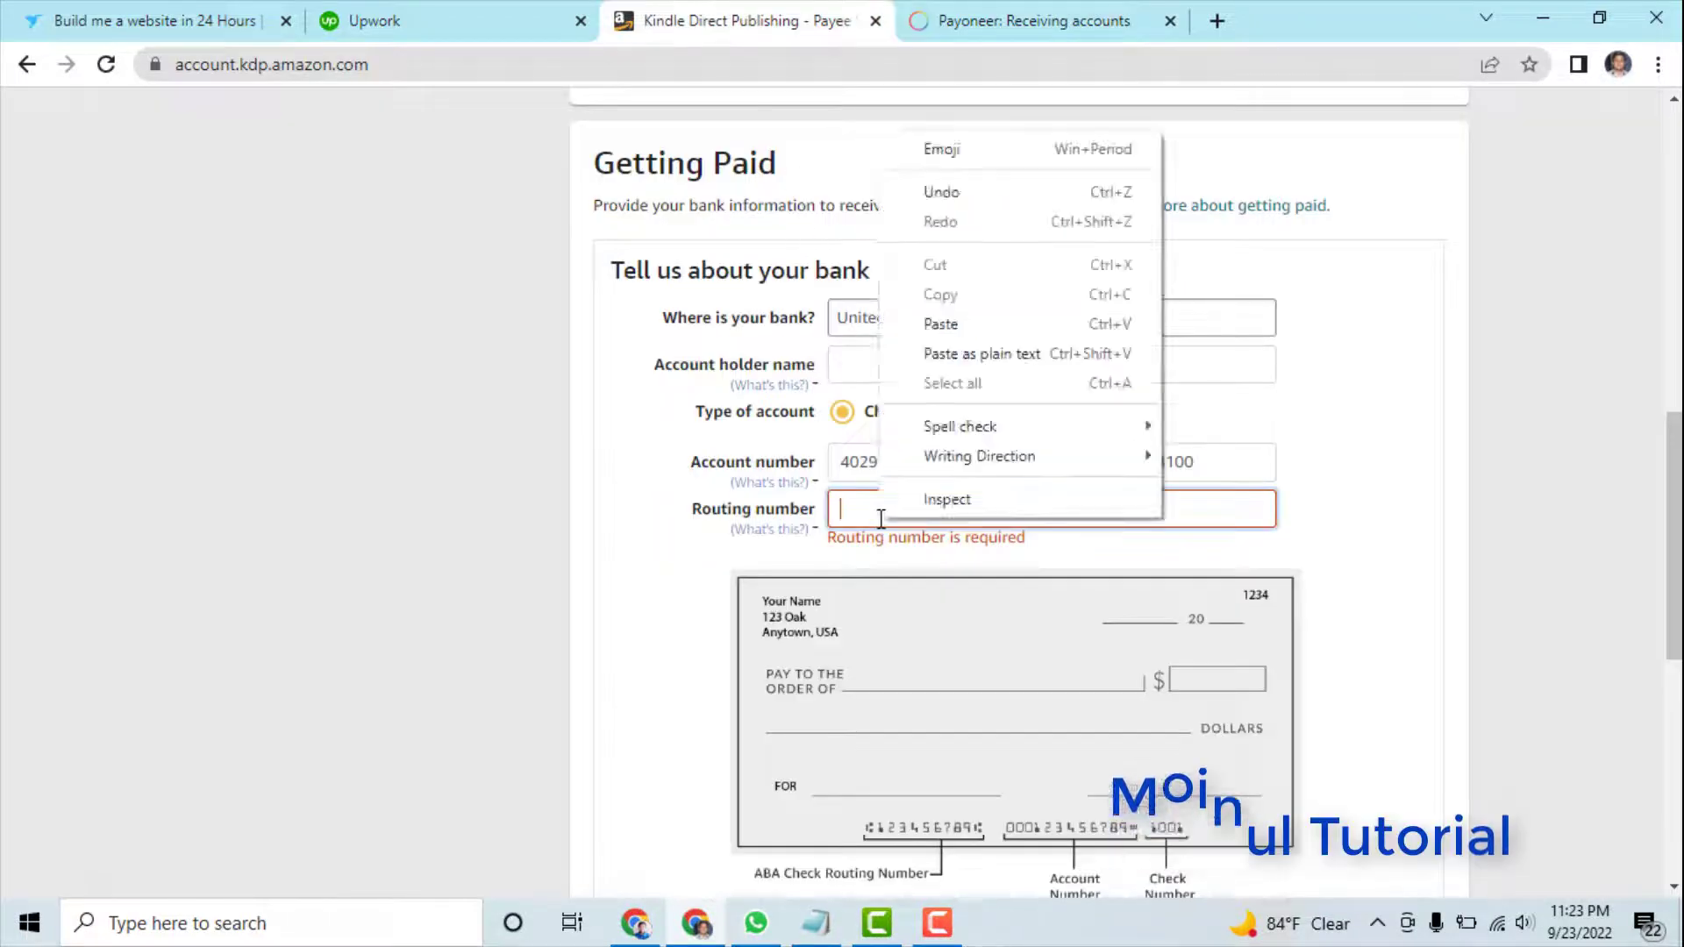
left_click(943, 326)
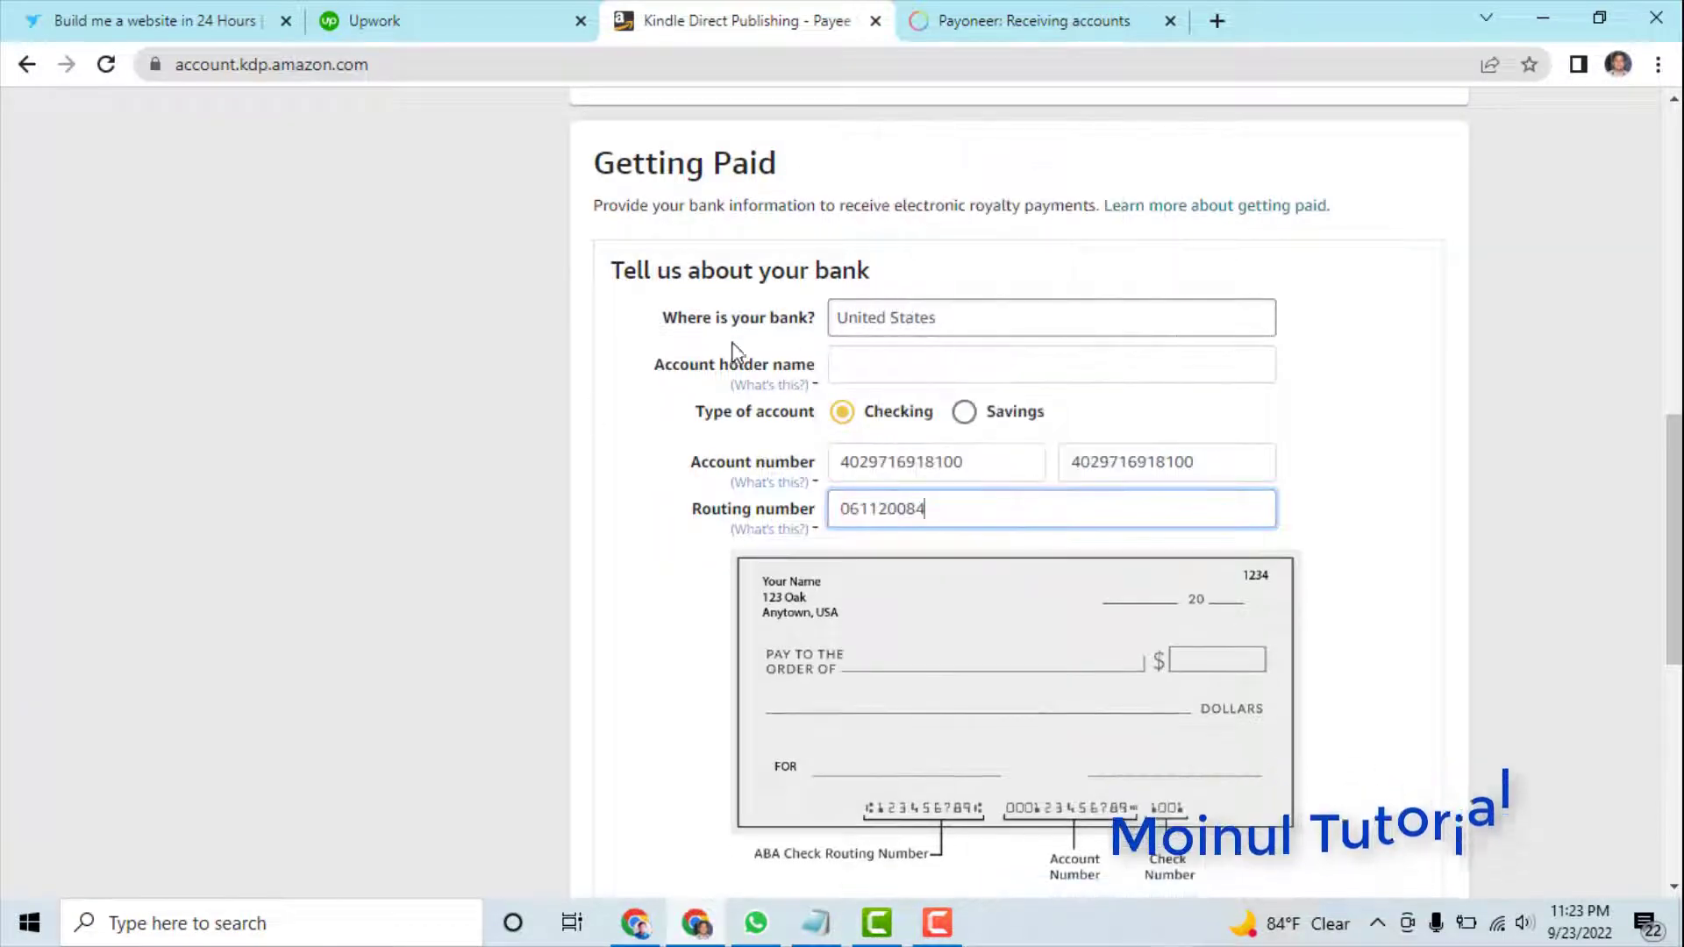
left_click(1334, 371)
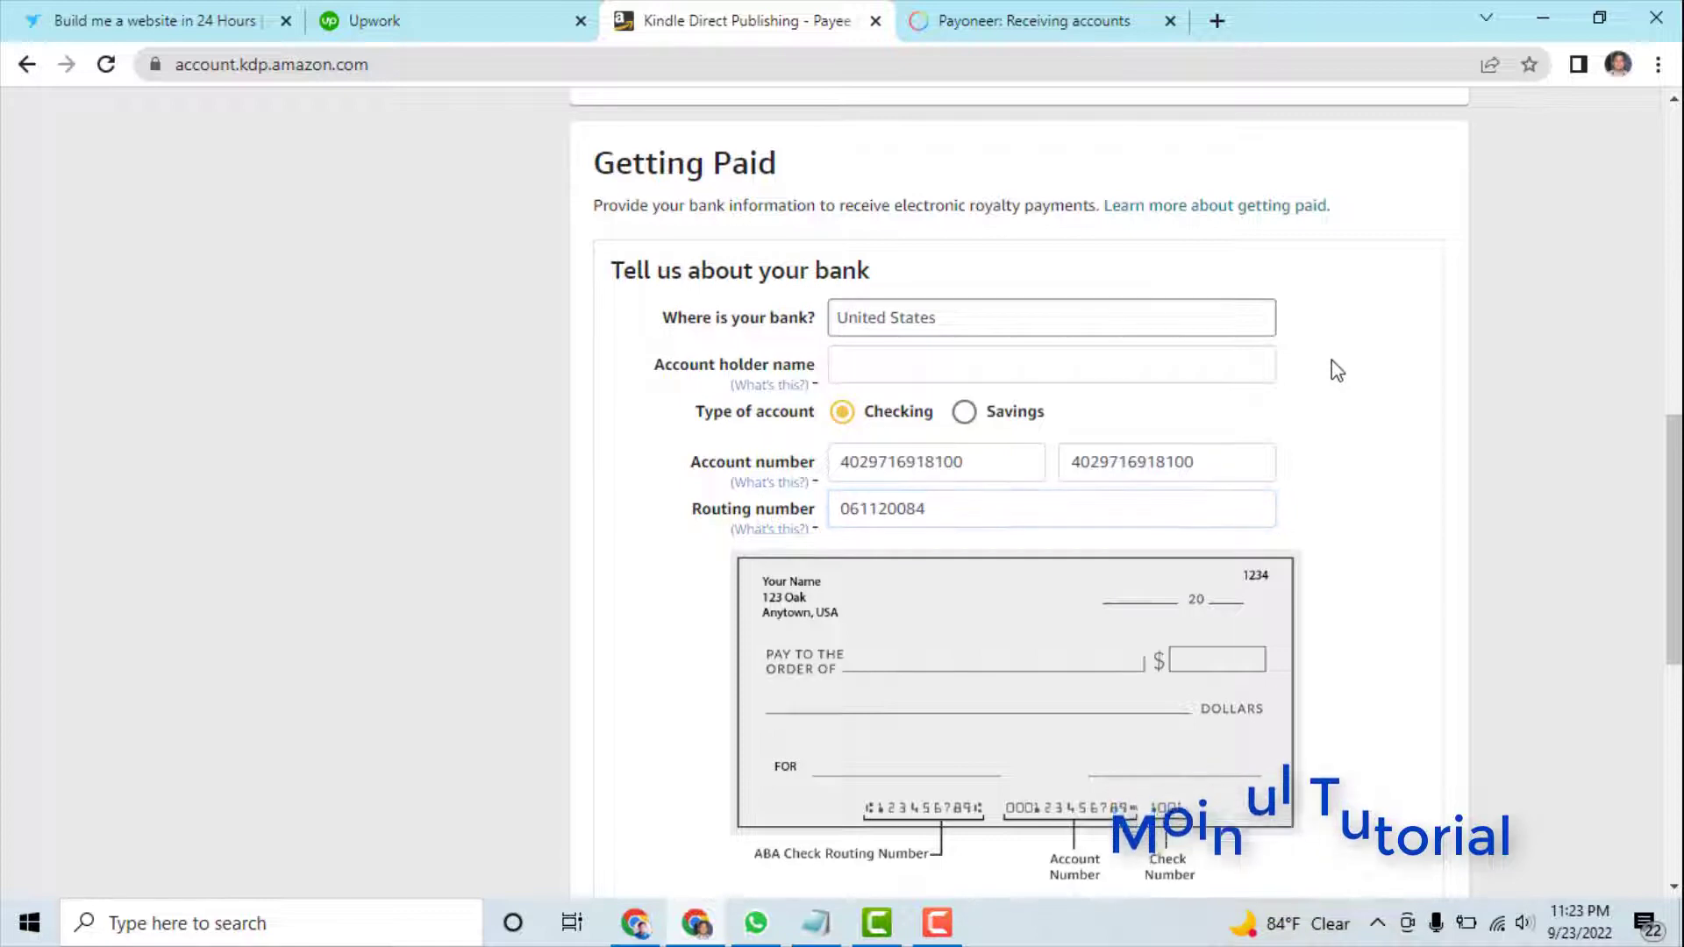
- Enter the Payoneer beneficiary's name as the account holder name in KDP
left_click(885, 347)
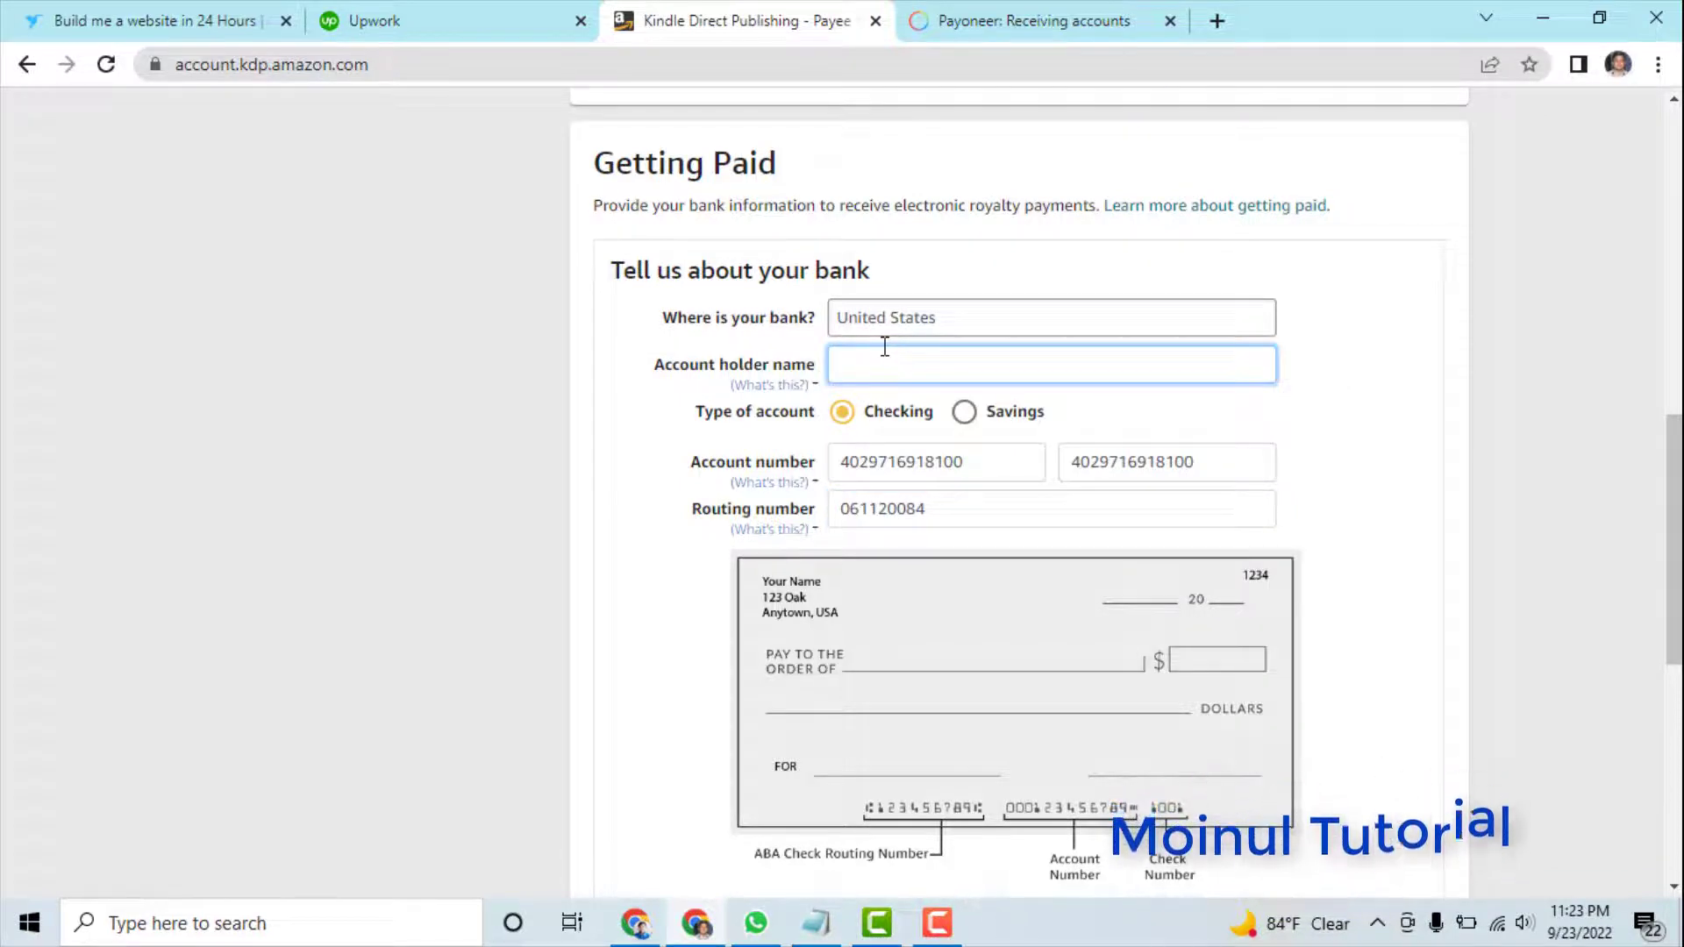
left_click(1009, 26)
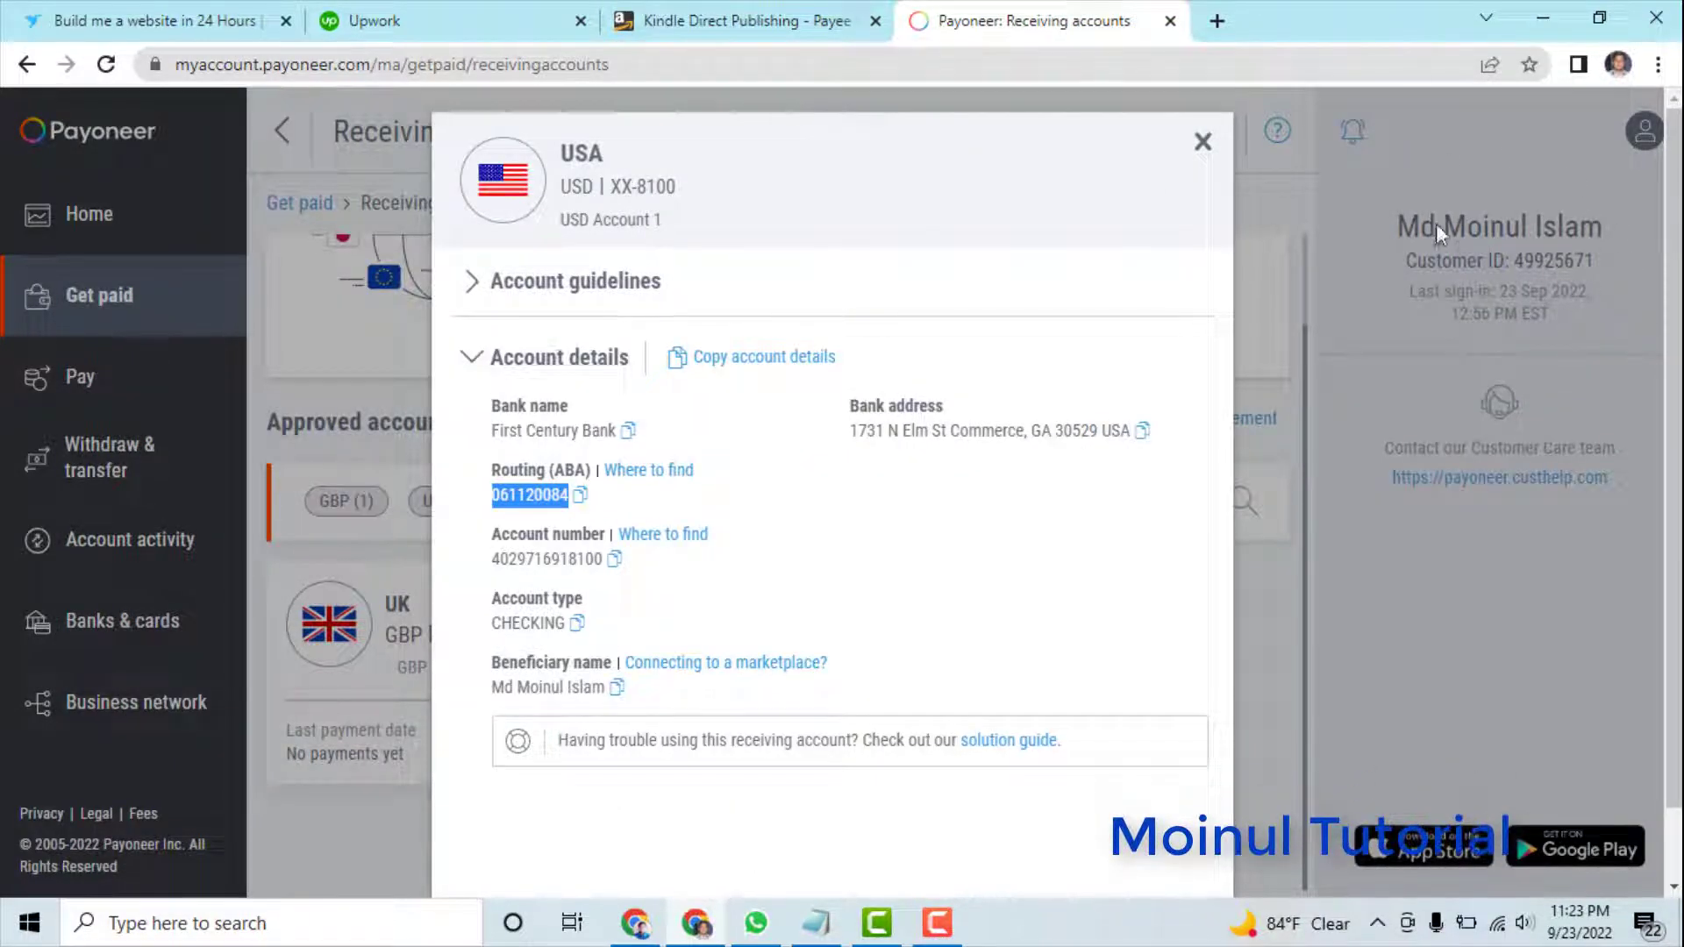
left_click(751, 23)
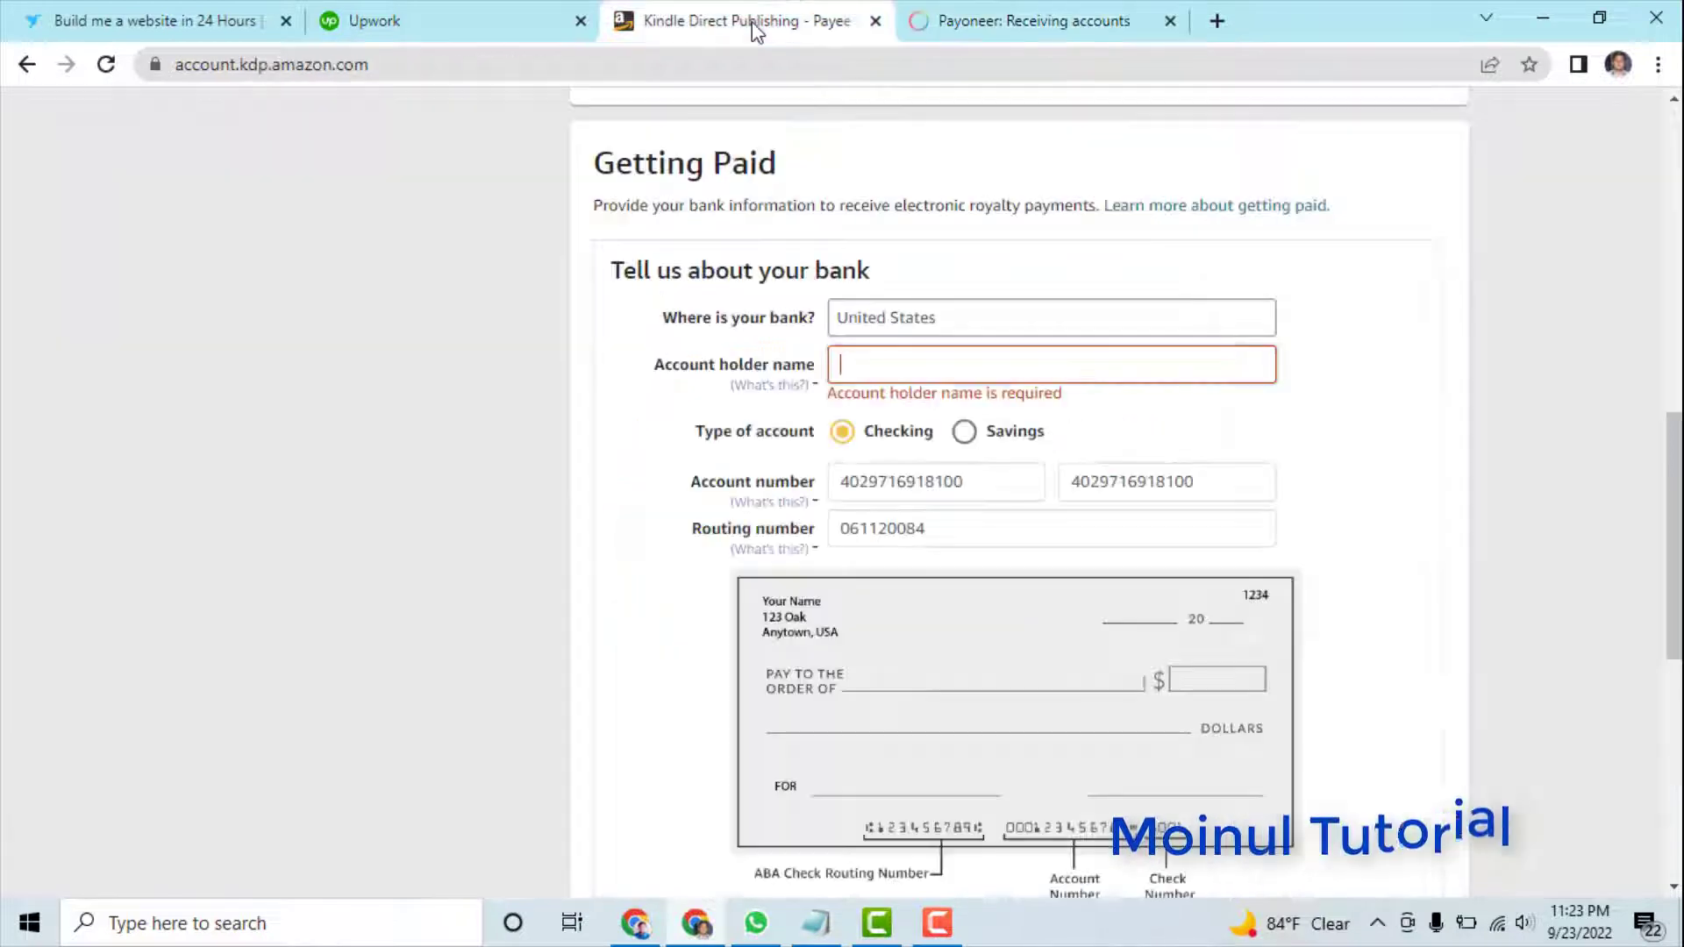
left_click(871, 371)
type("M")
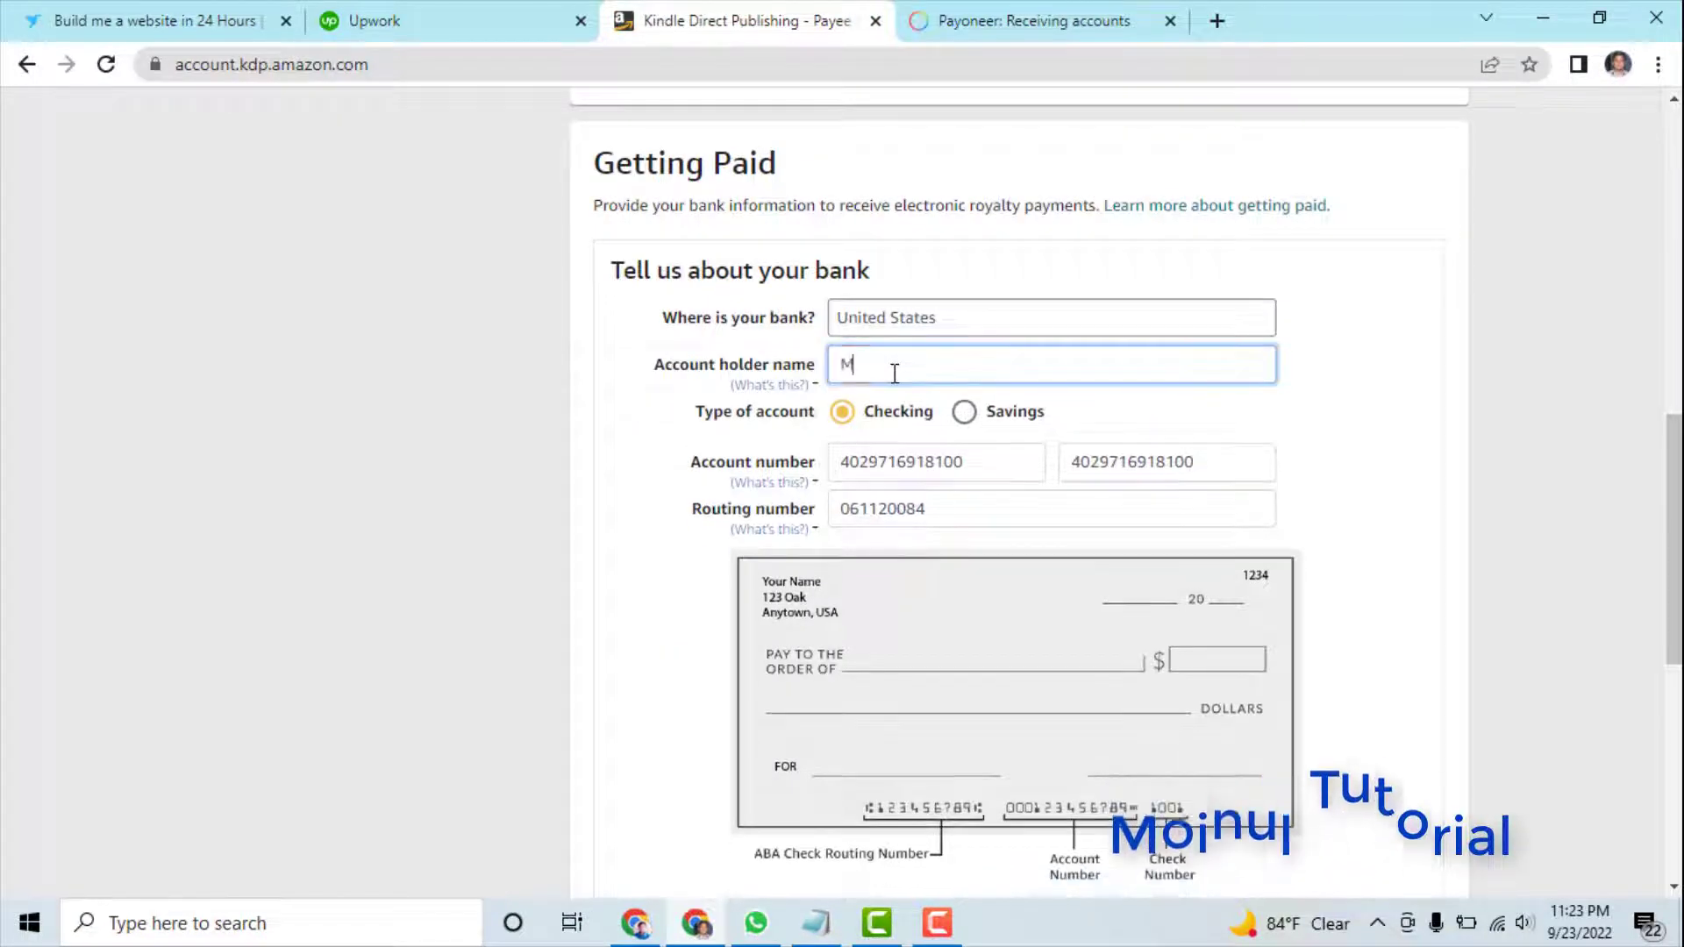
type("d ")
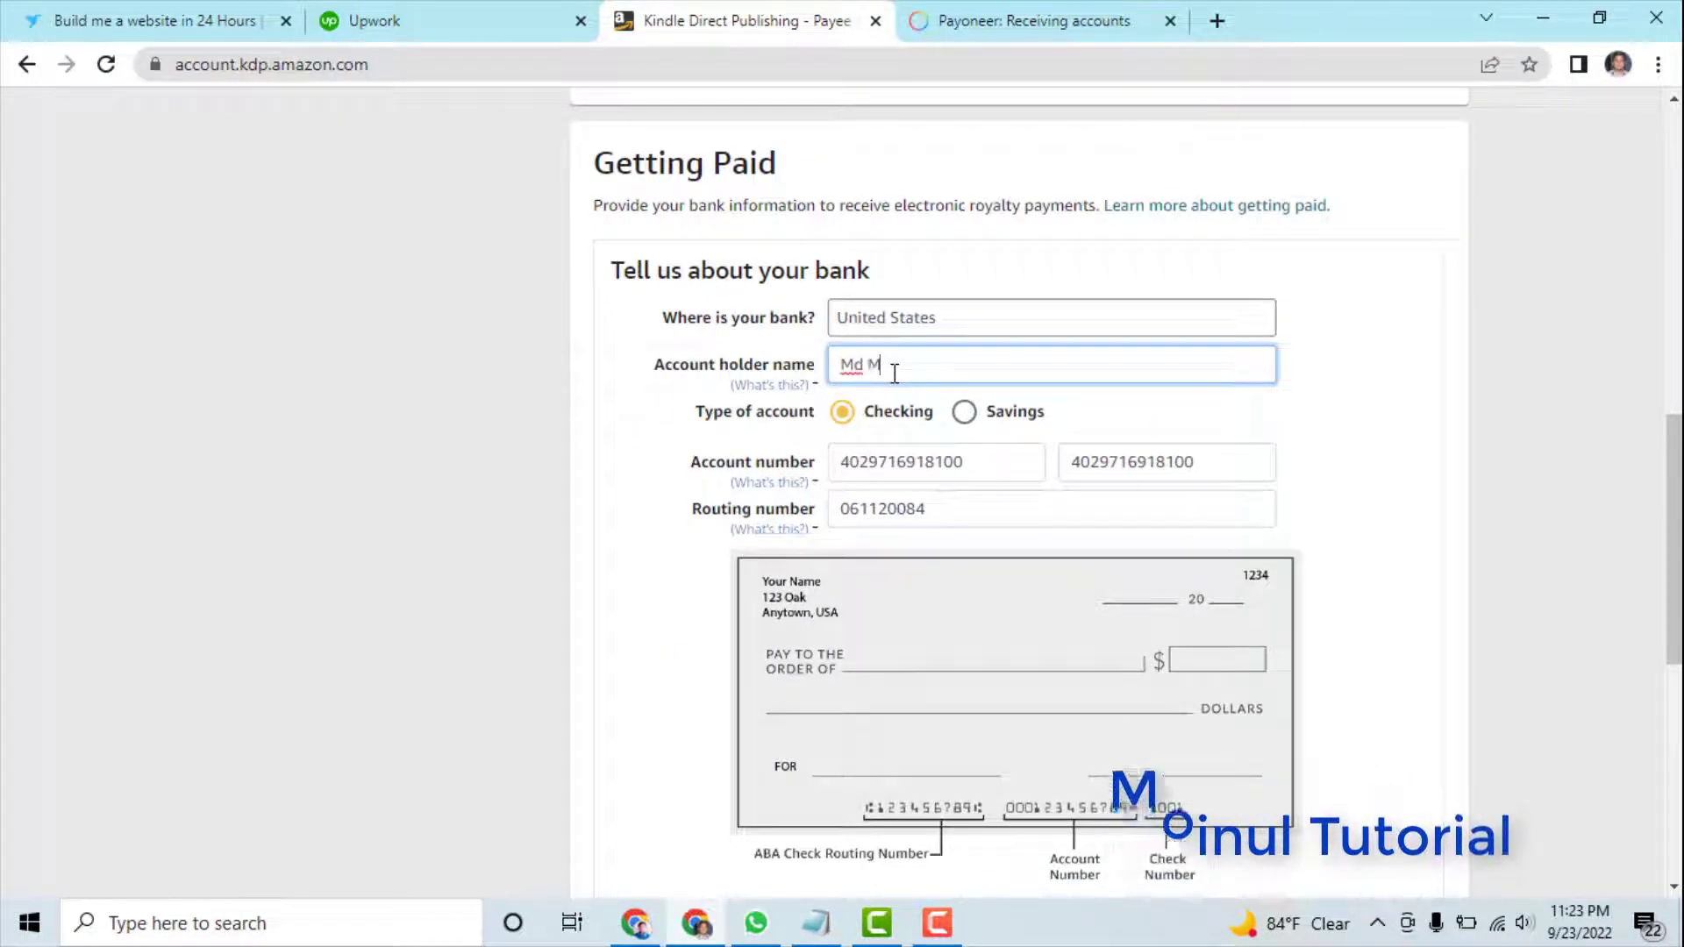
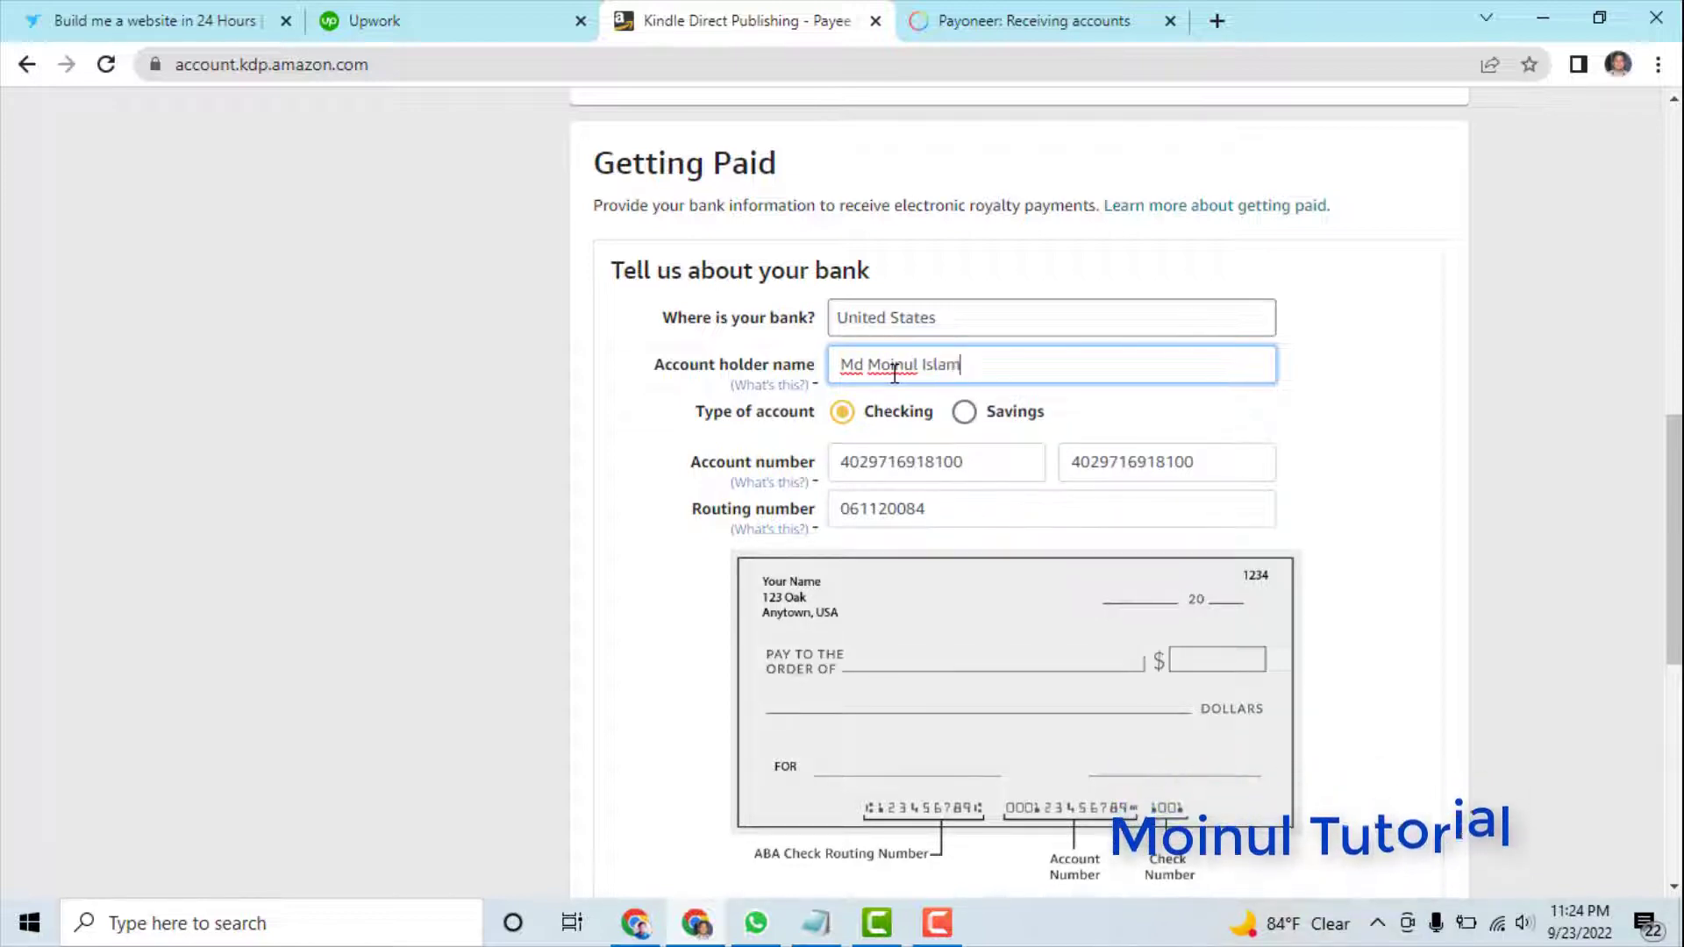
left_click(1404, 373)
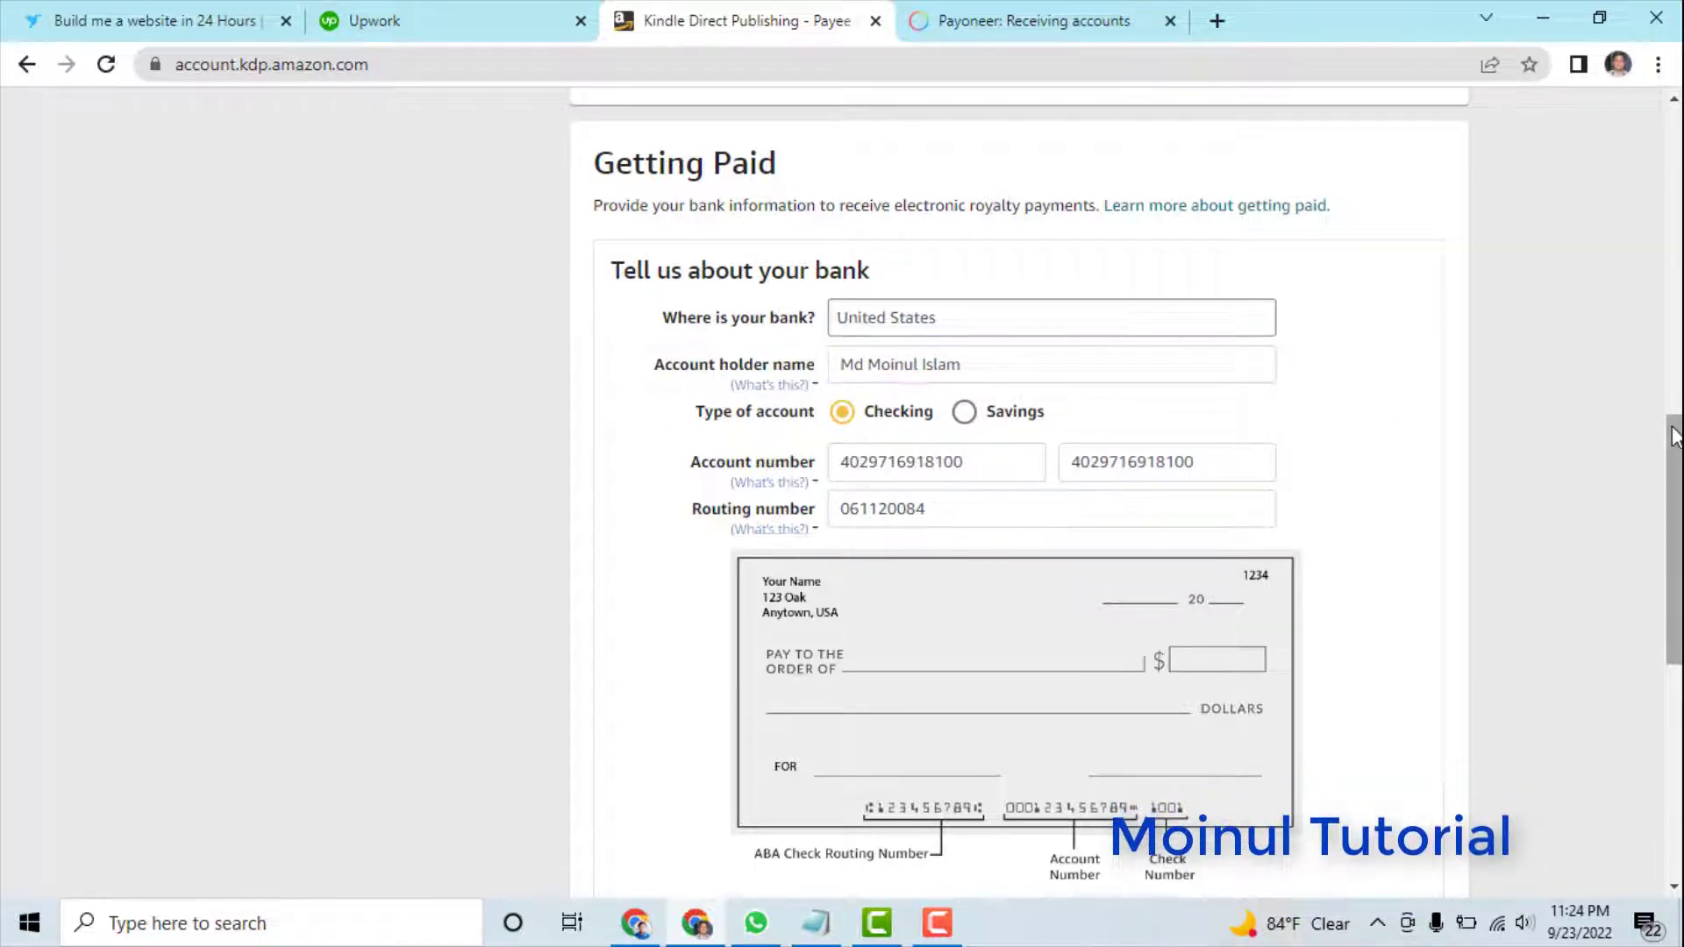
left_click_drag(1675, 436, 1672, 541)
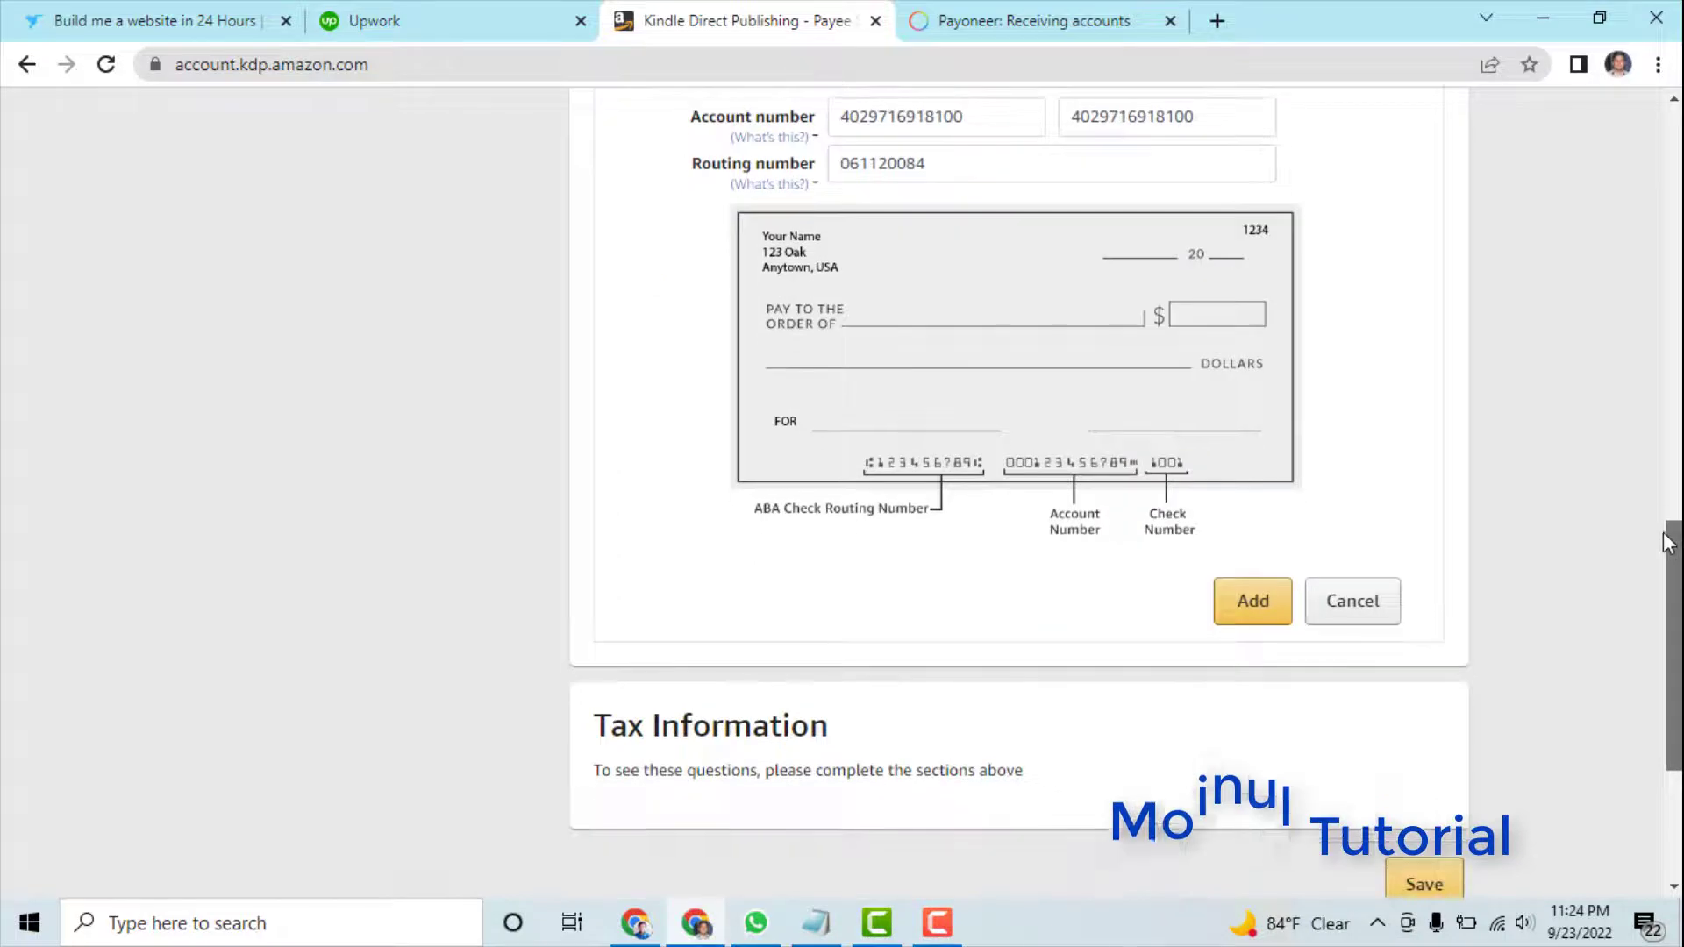
- Add the US bank account and review the marketplaces now paid in USD
left_click(1250, 605)
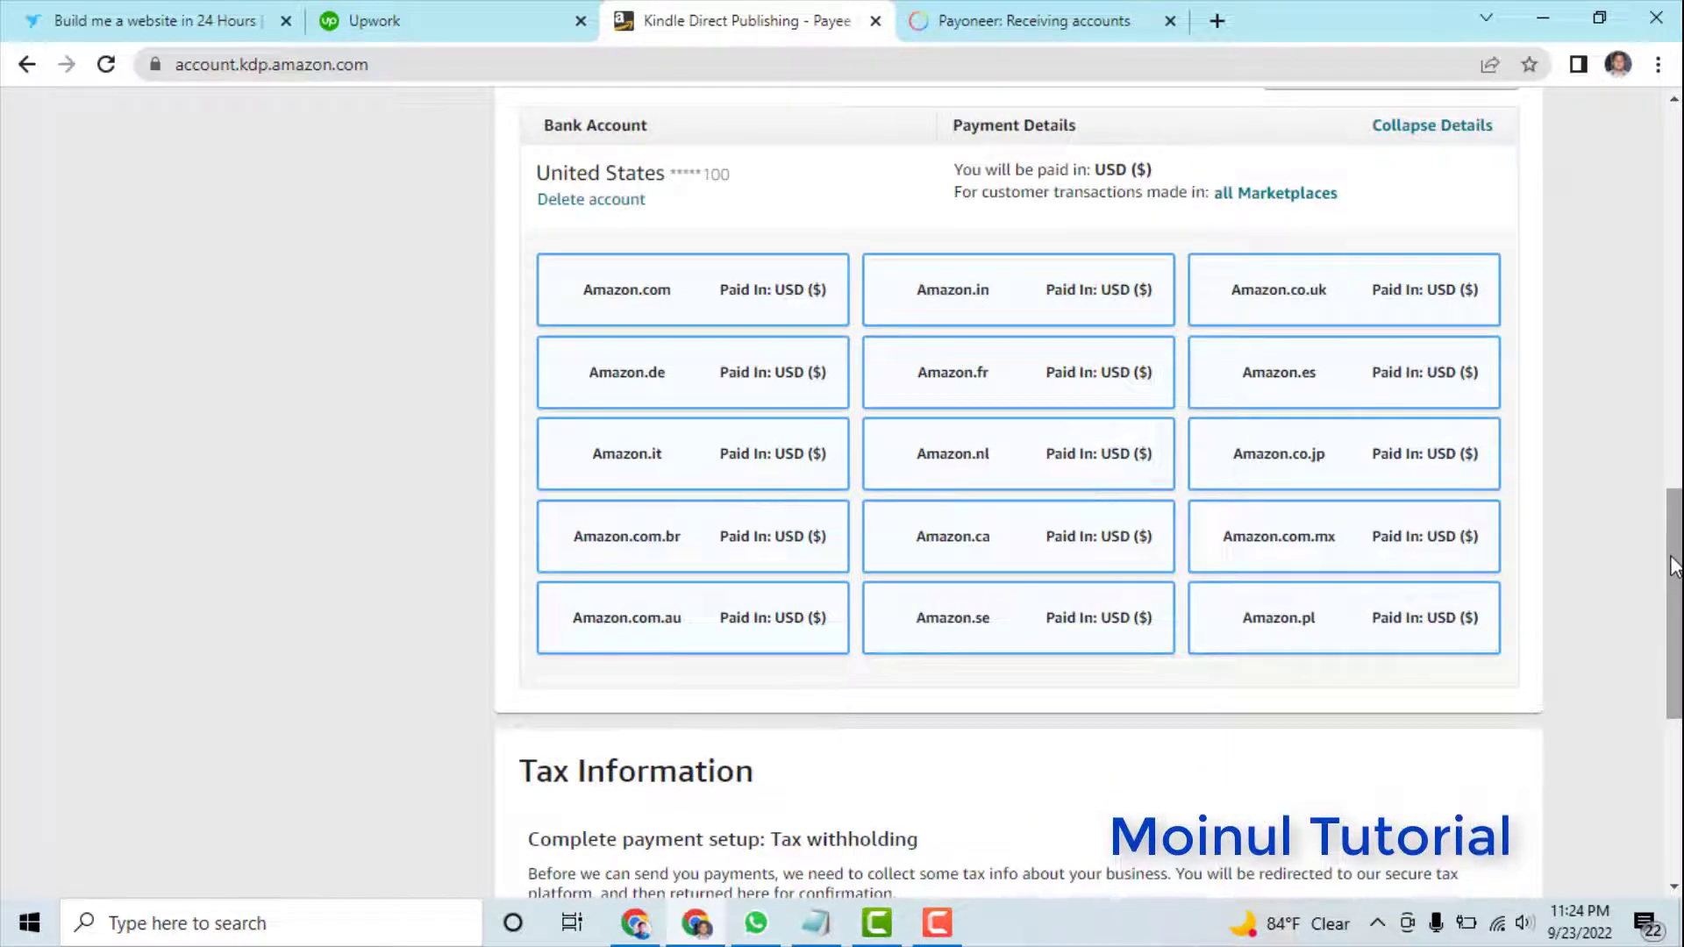
left_click_drag(1676, 574, 1675, 522)
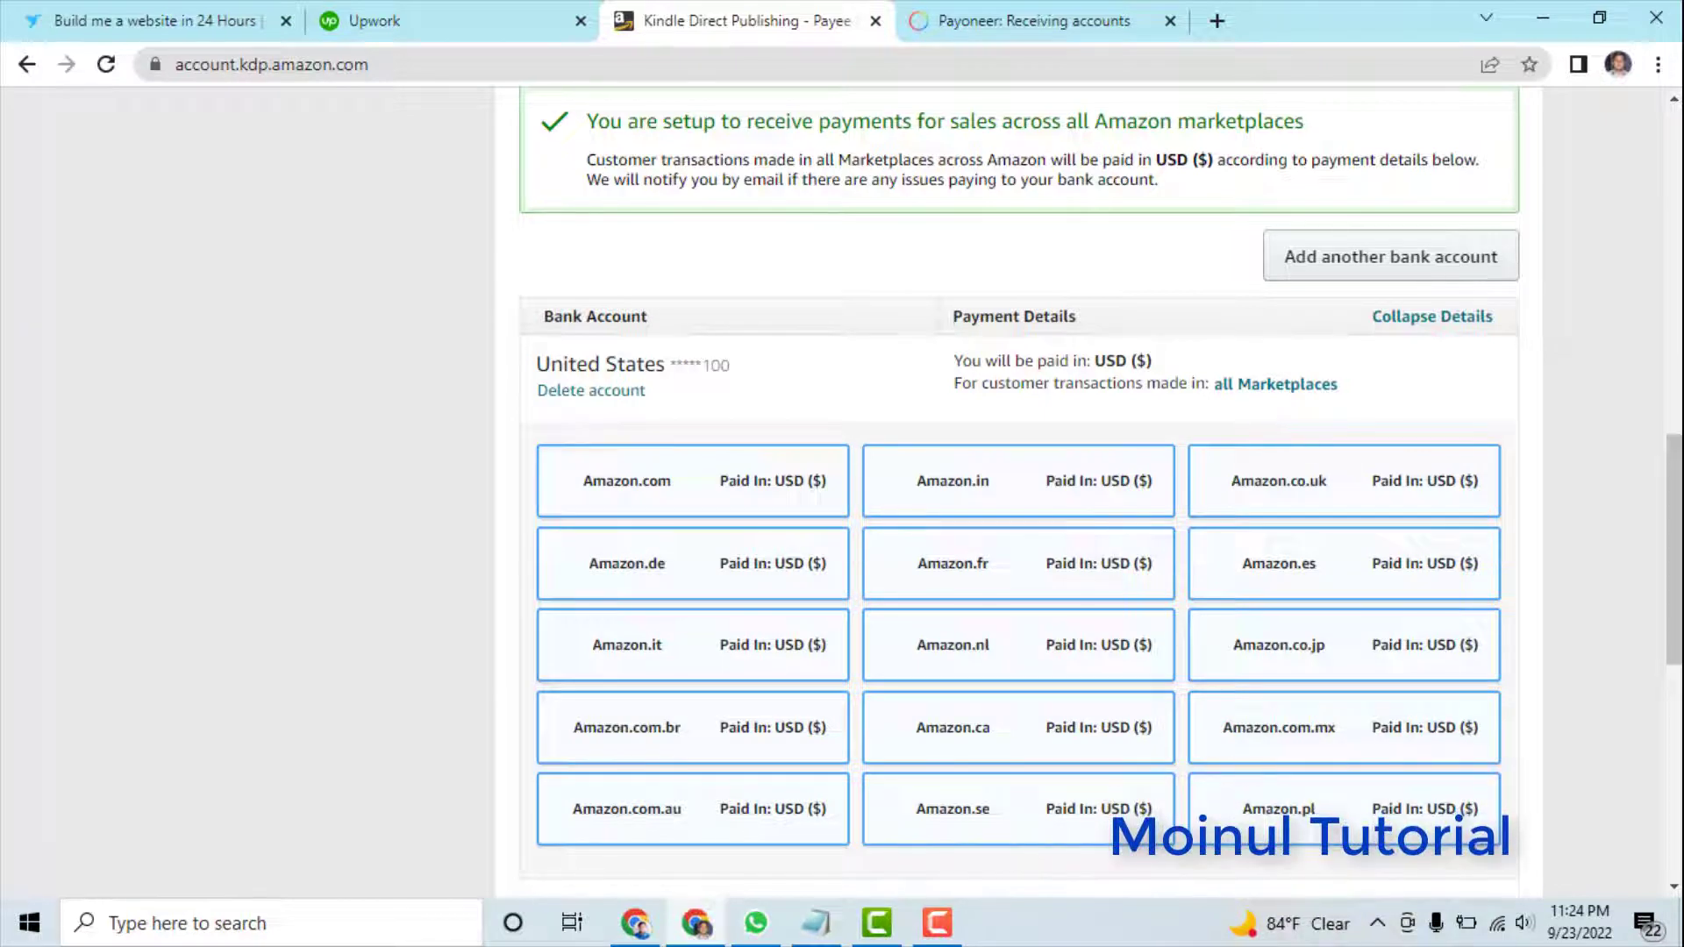
left_click_drag(1677, 456, 1678, 625)
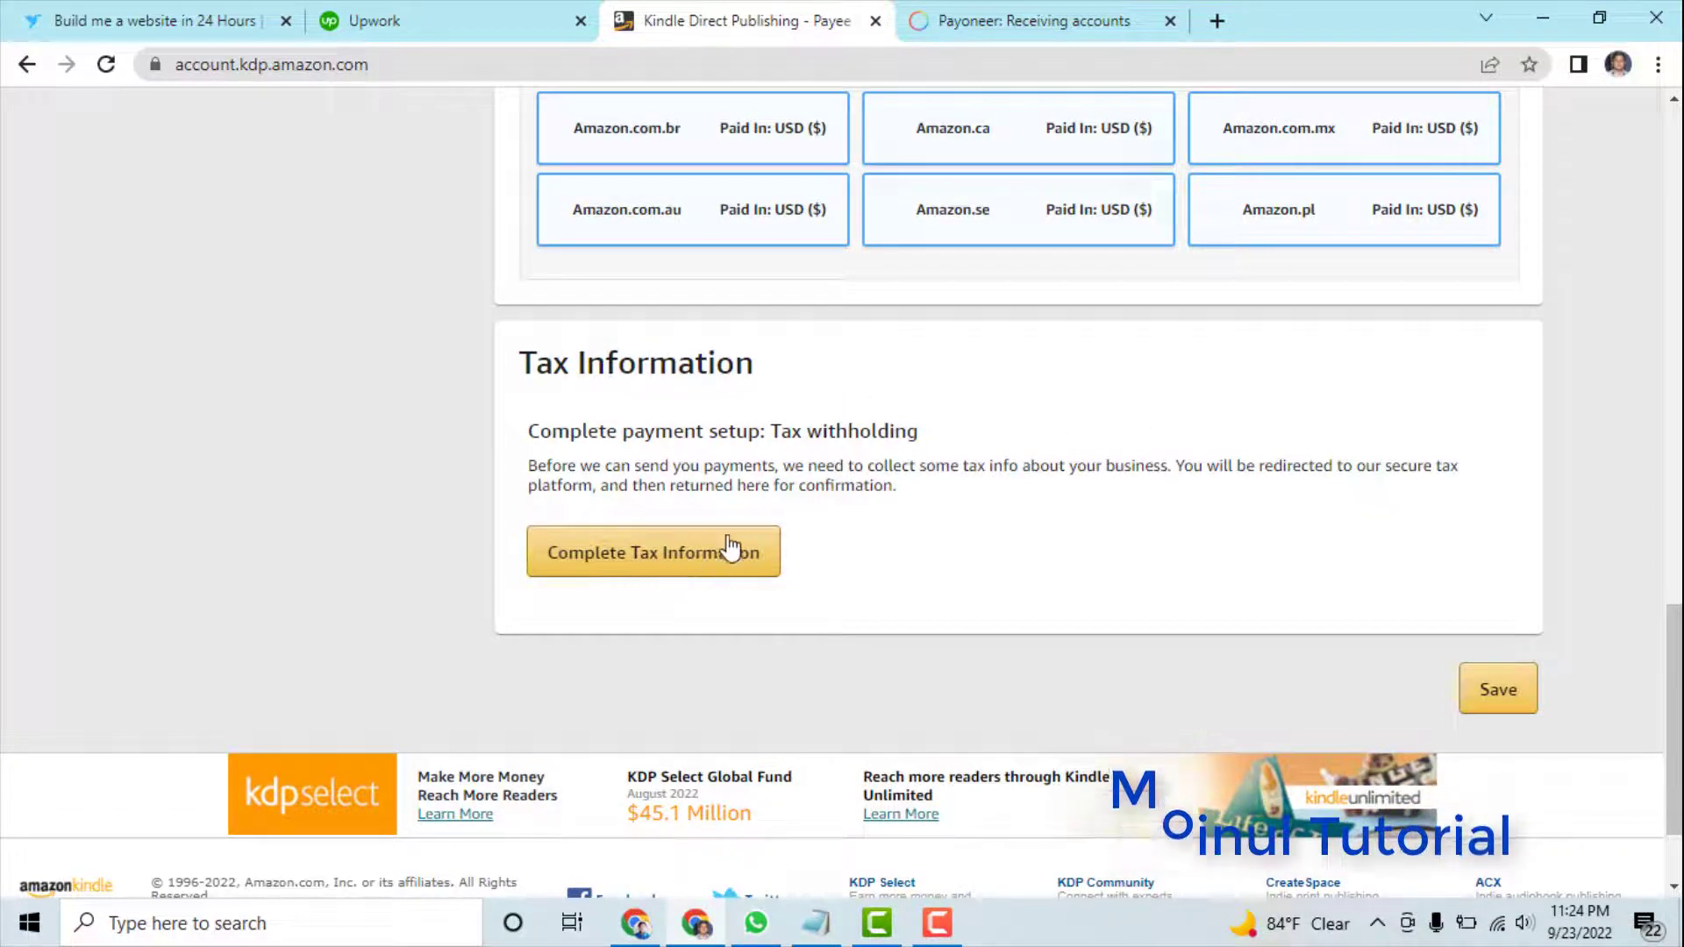
- Search Google for 'tin certificate' and open the e-TIN registration result in a new tab
left_click(1217, 20)
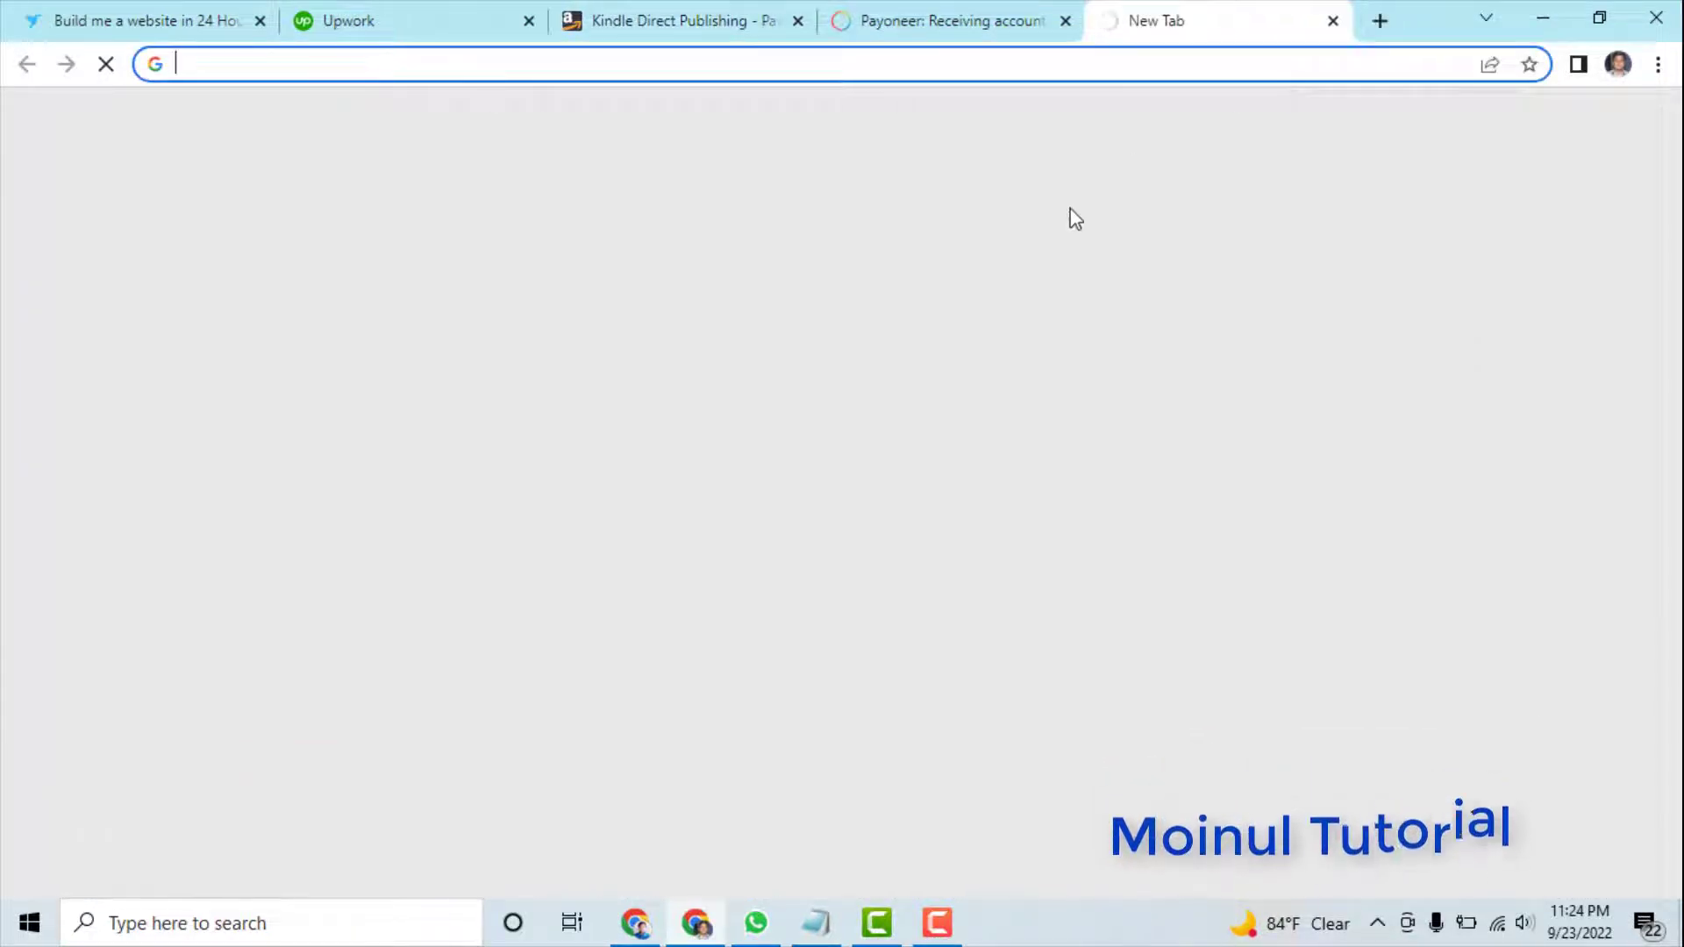
type("tin")
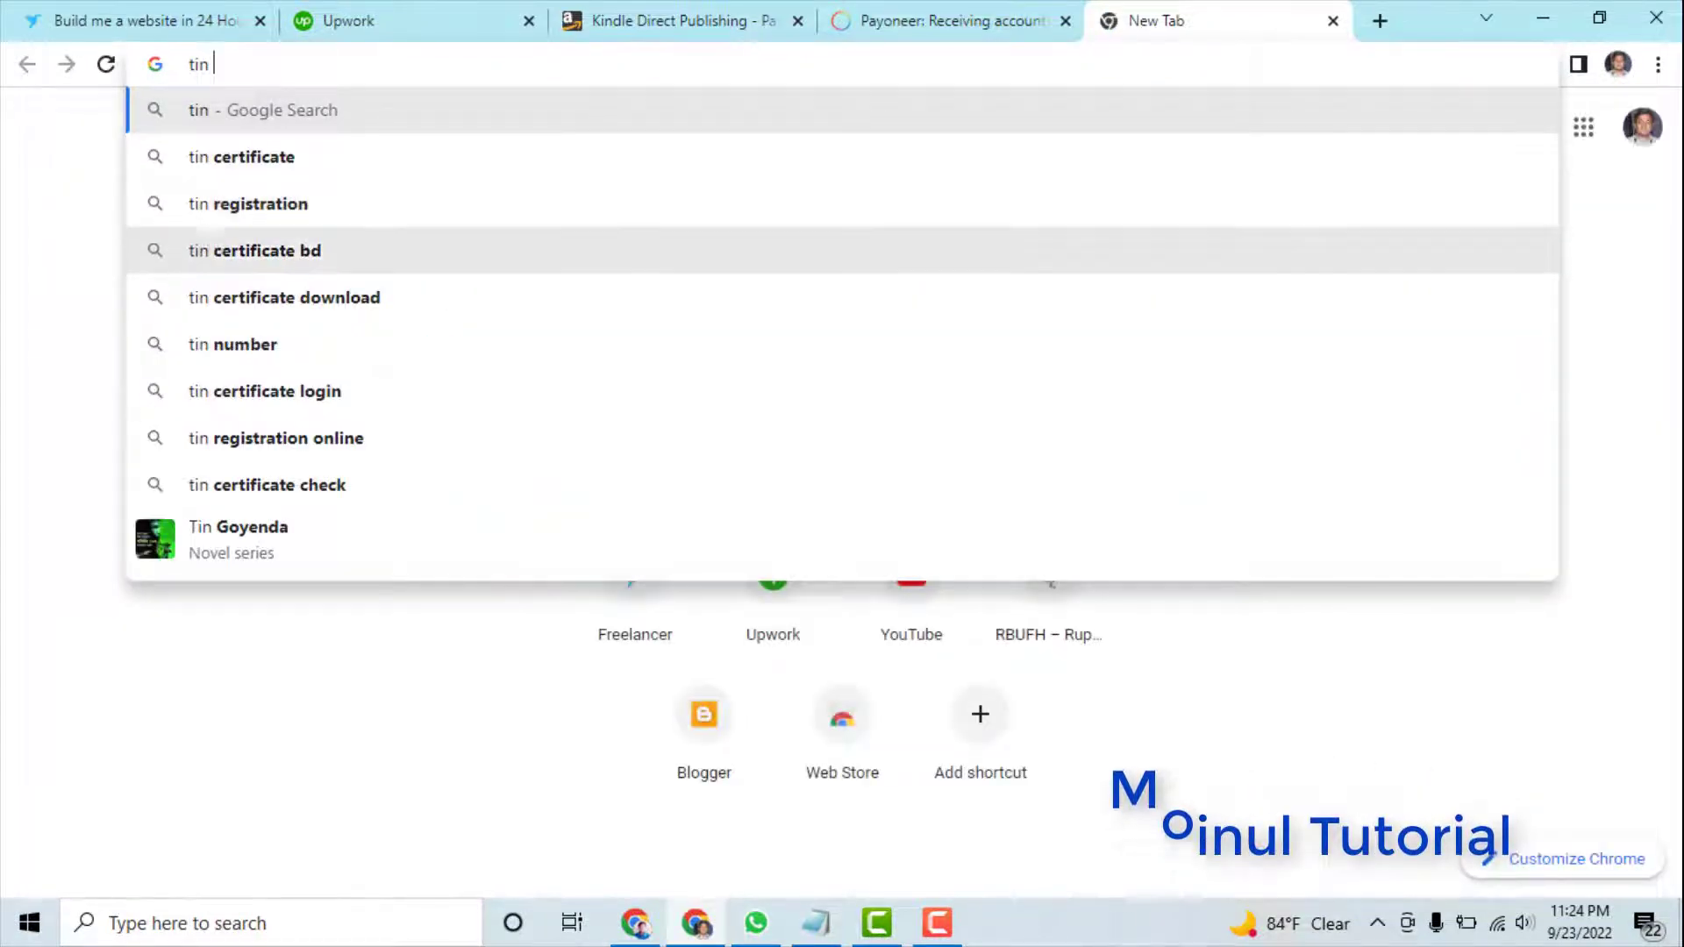
left_click(245, 162)
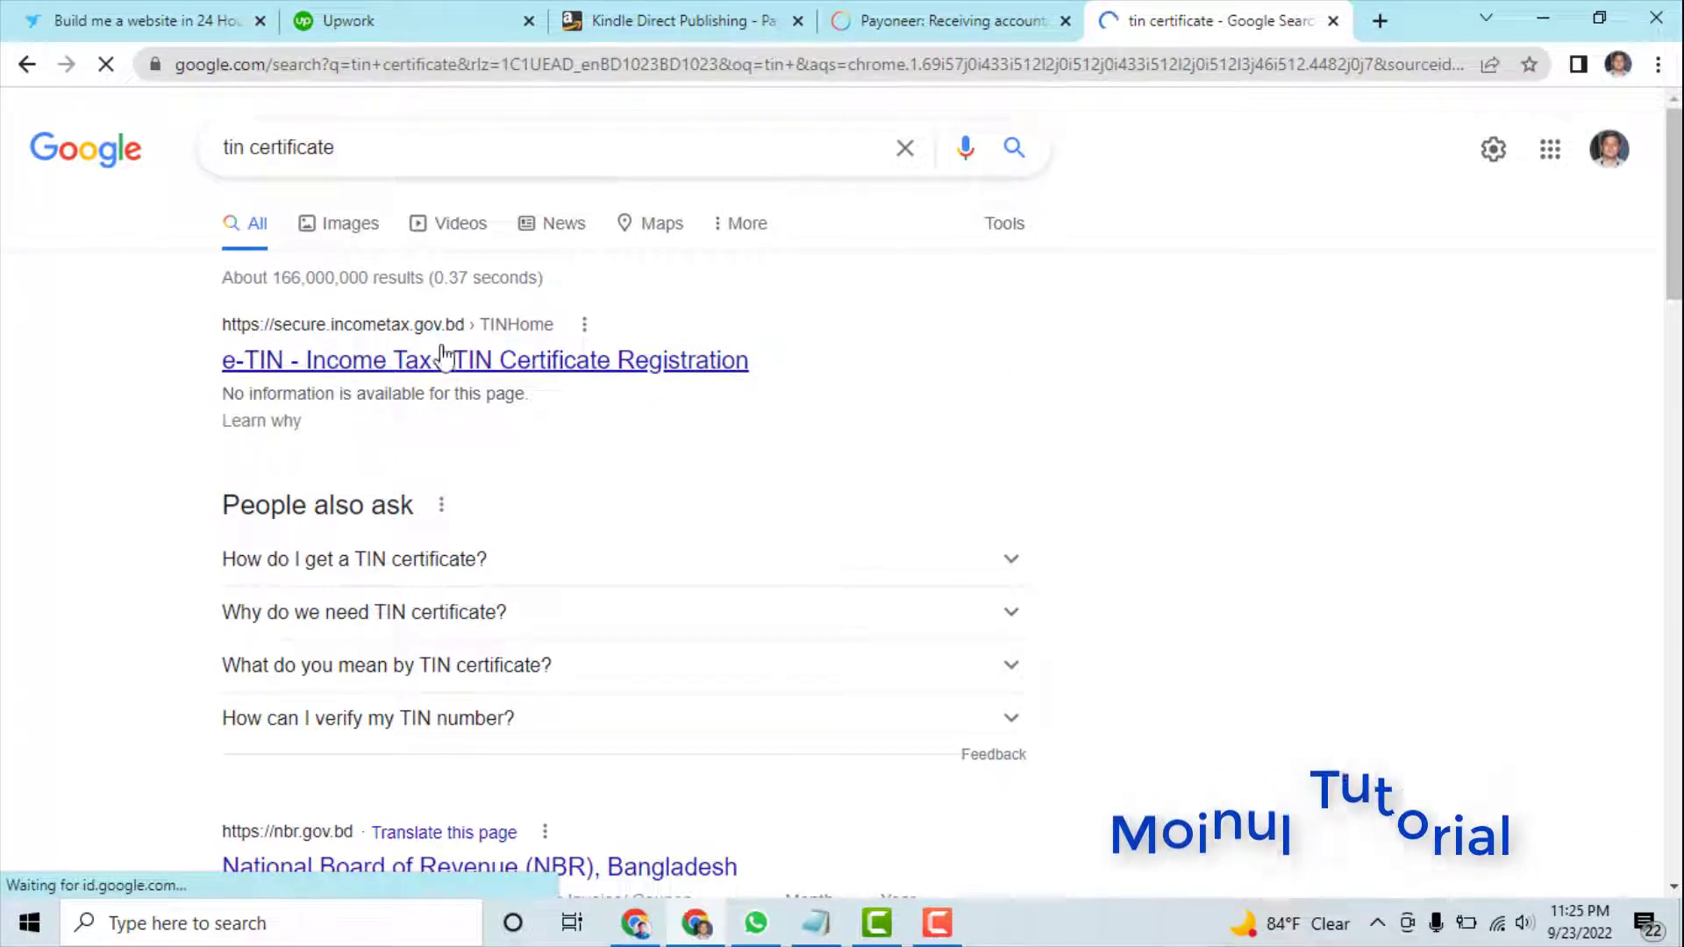
right_click(546, 367)
left_click(593, 381)
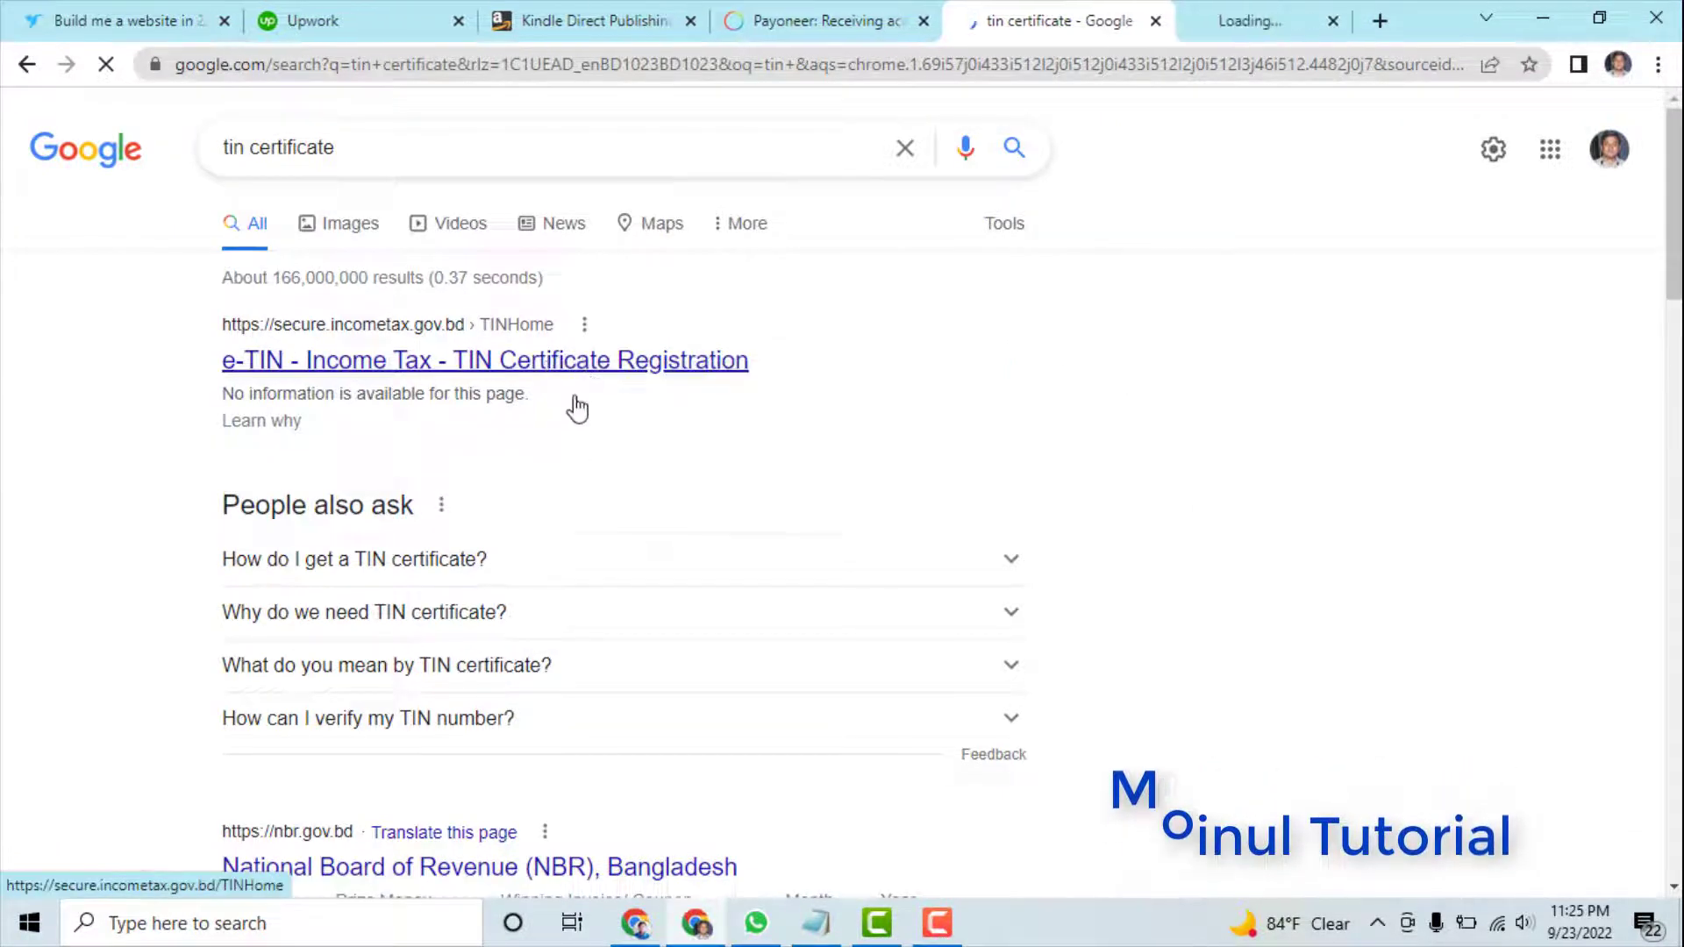
- Switch to the NBR e-TIN TIN Registration welcome page tab
left_click(1228, 20)
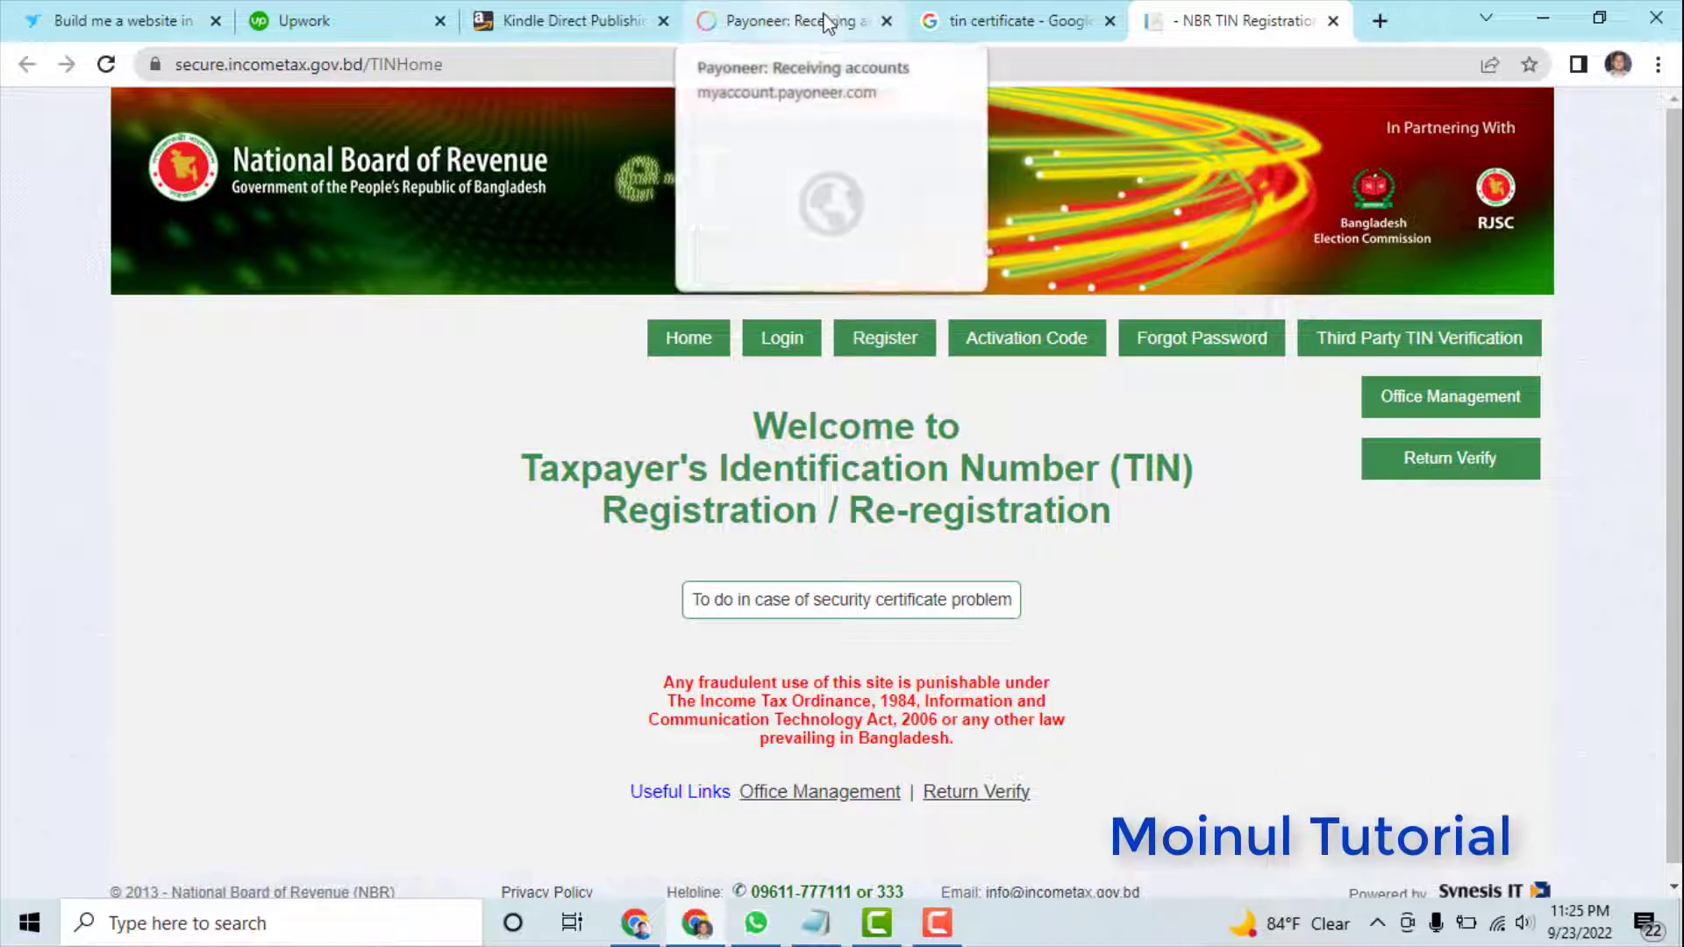
- Choose Complete Tax Information in KDP and Save and Continue to reach the About You questions
left_click(569, 25)
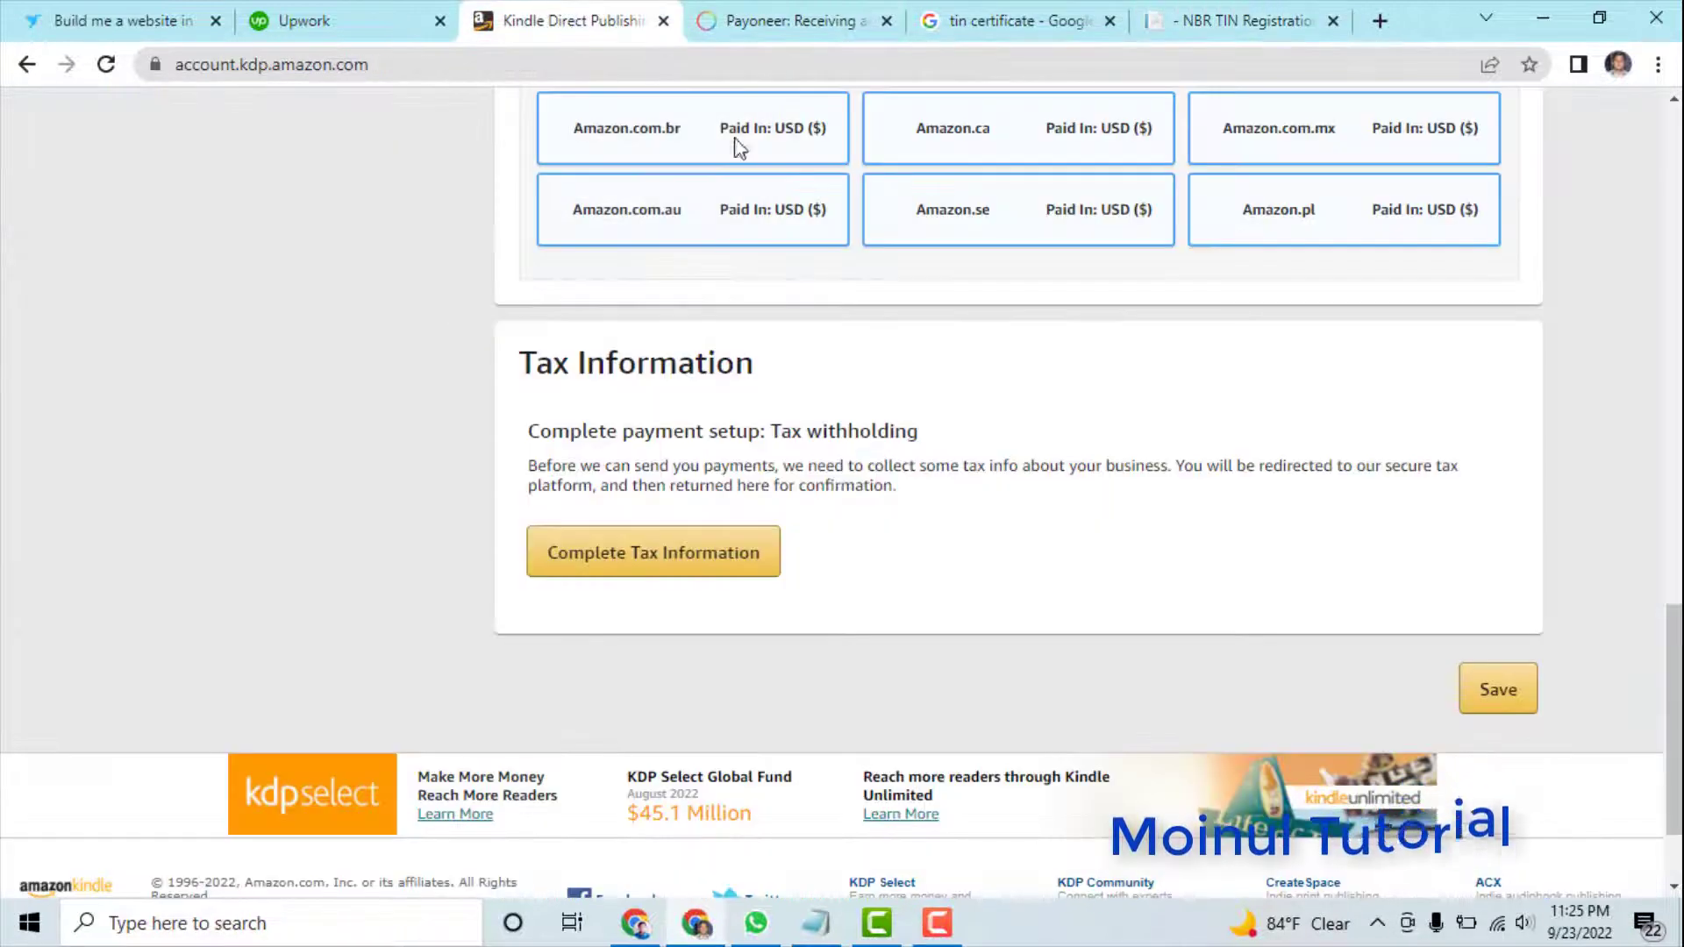
left_click(671, 560)
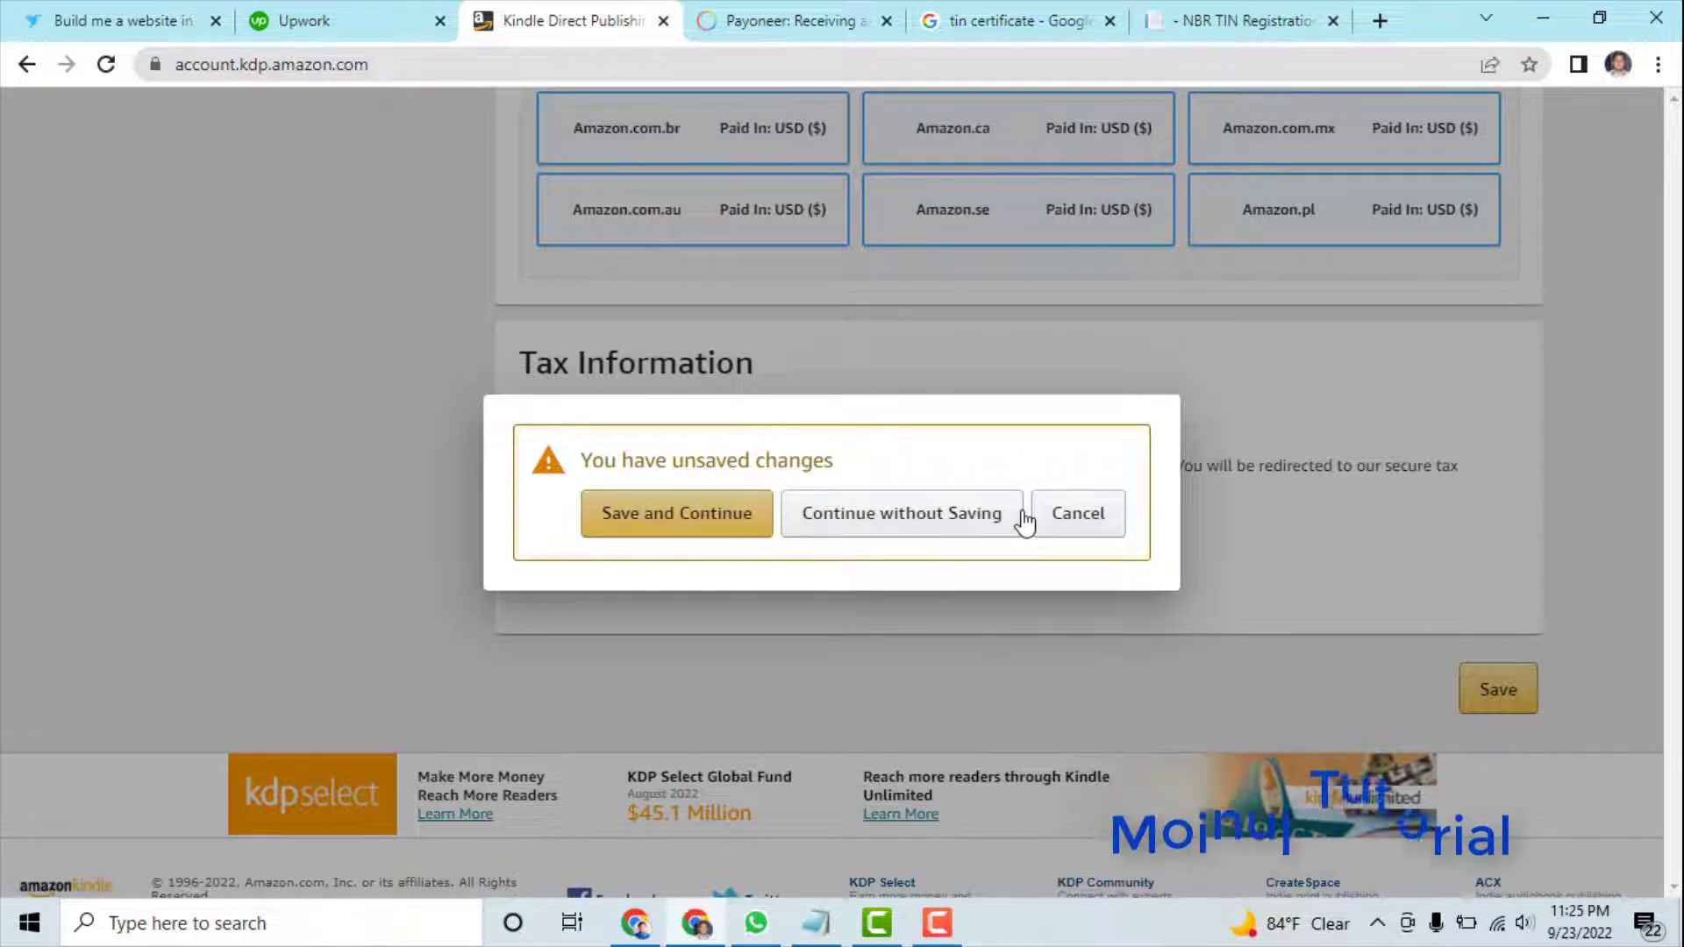
left_click(685, 518)
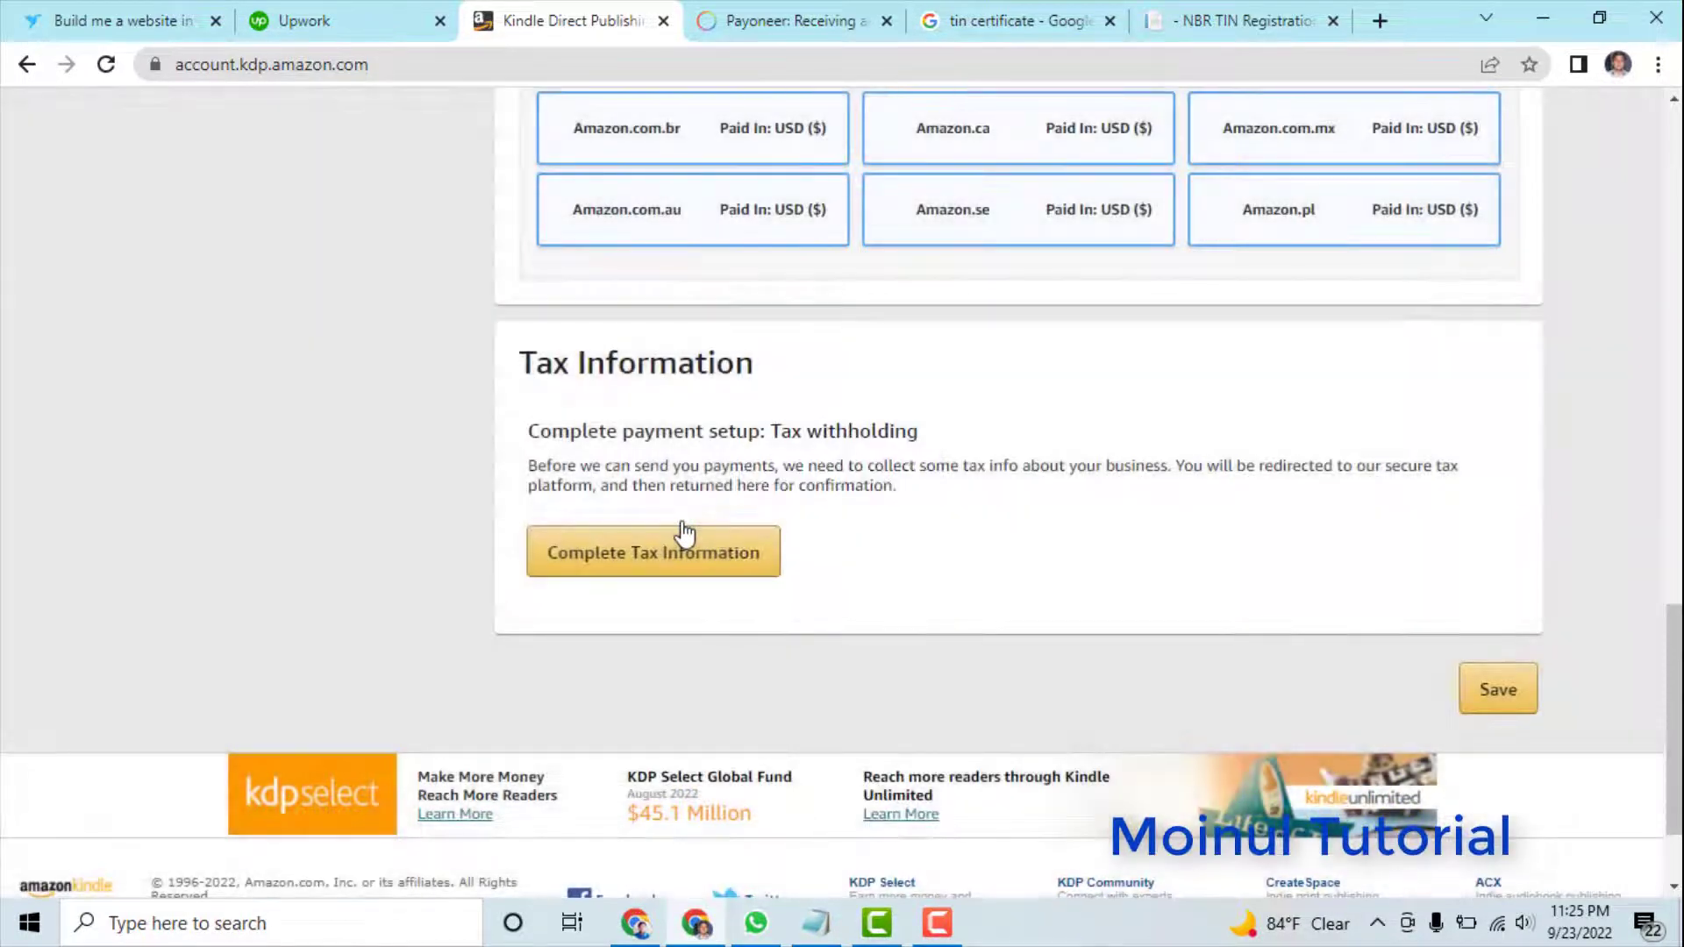
left_click(684, 531)
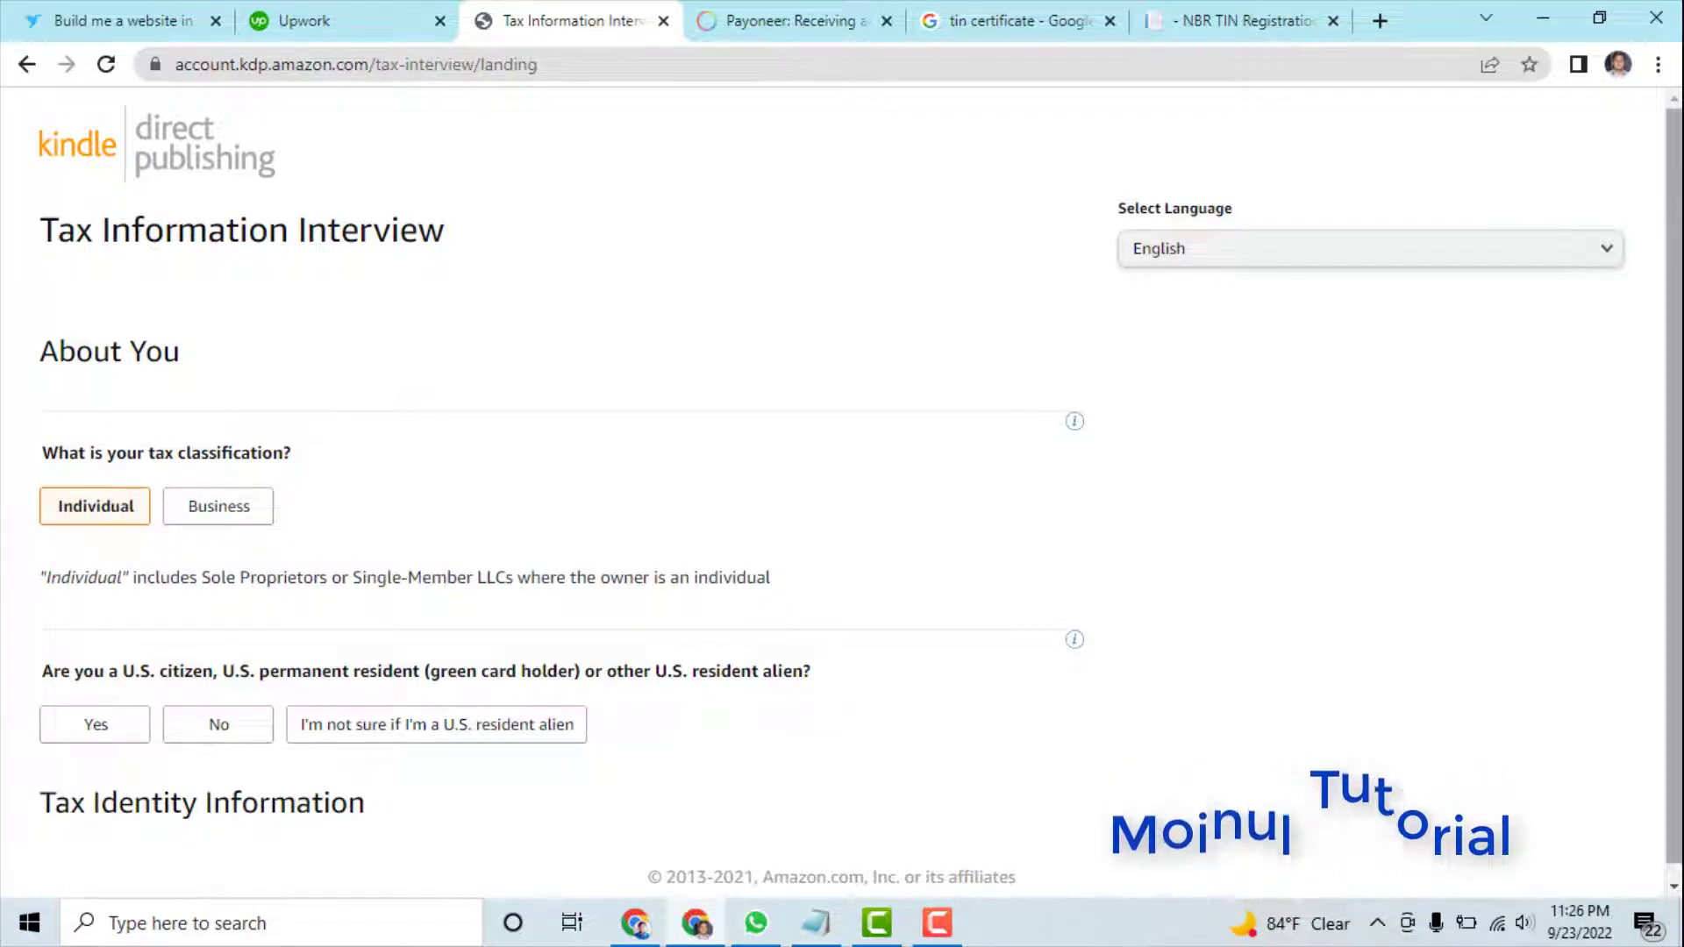
- Mark the taxpayer as not a U.S. citizen and not an intermediary agent
scroll(1637, 260, "down", 1)
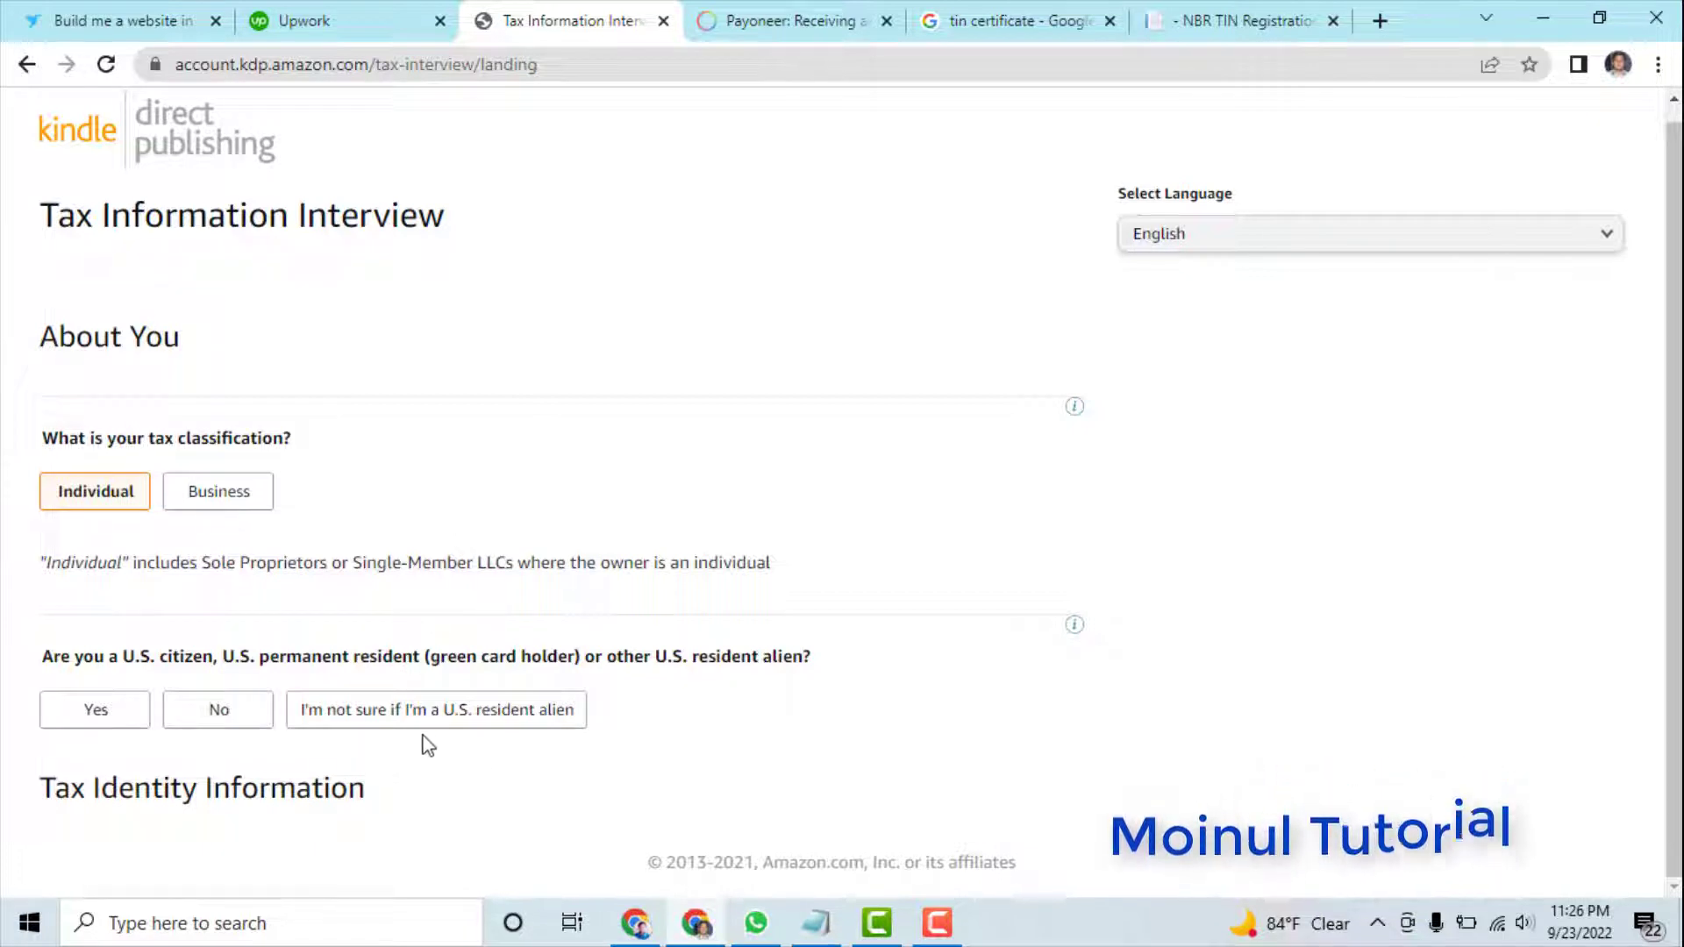
left_click(224, 718)
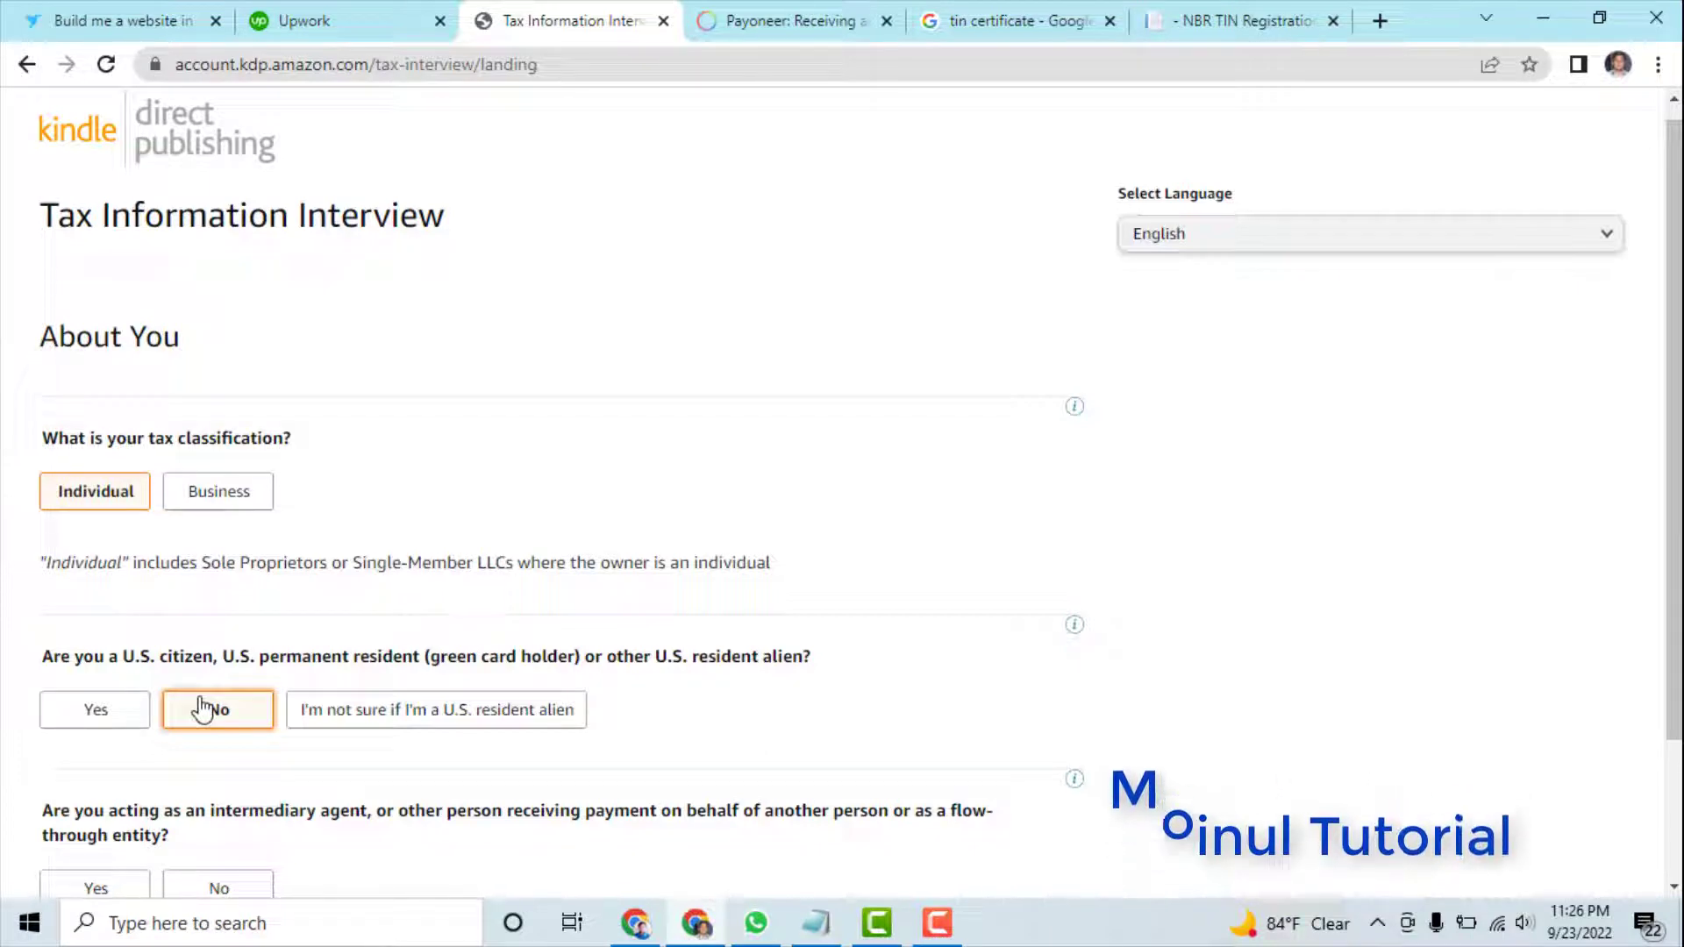
scroll(1676, 320, "down", 3)
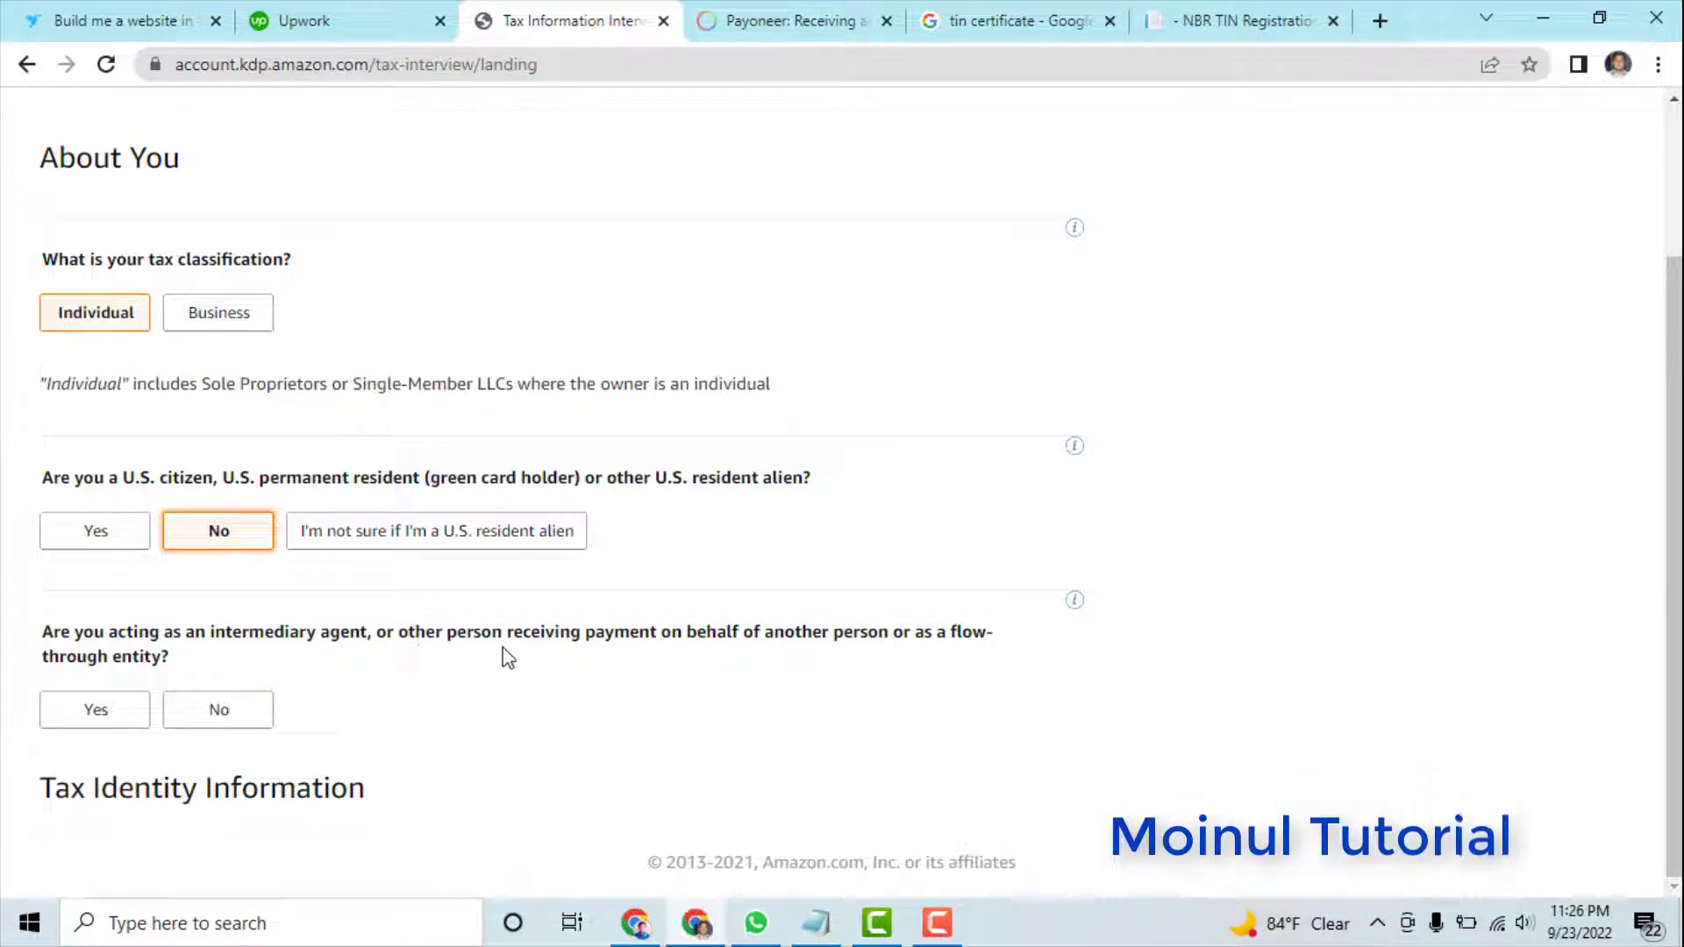
left_click(241, 717)
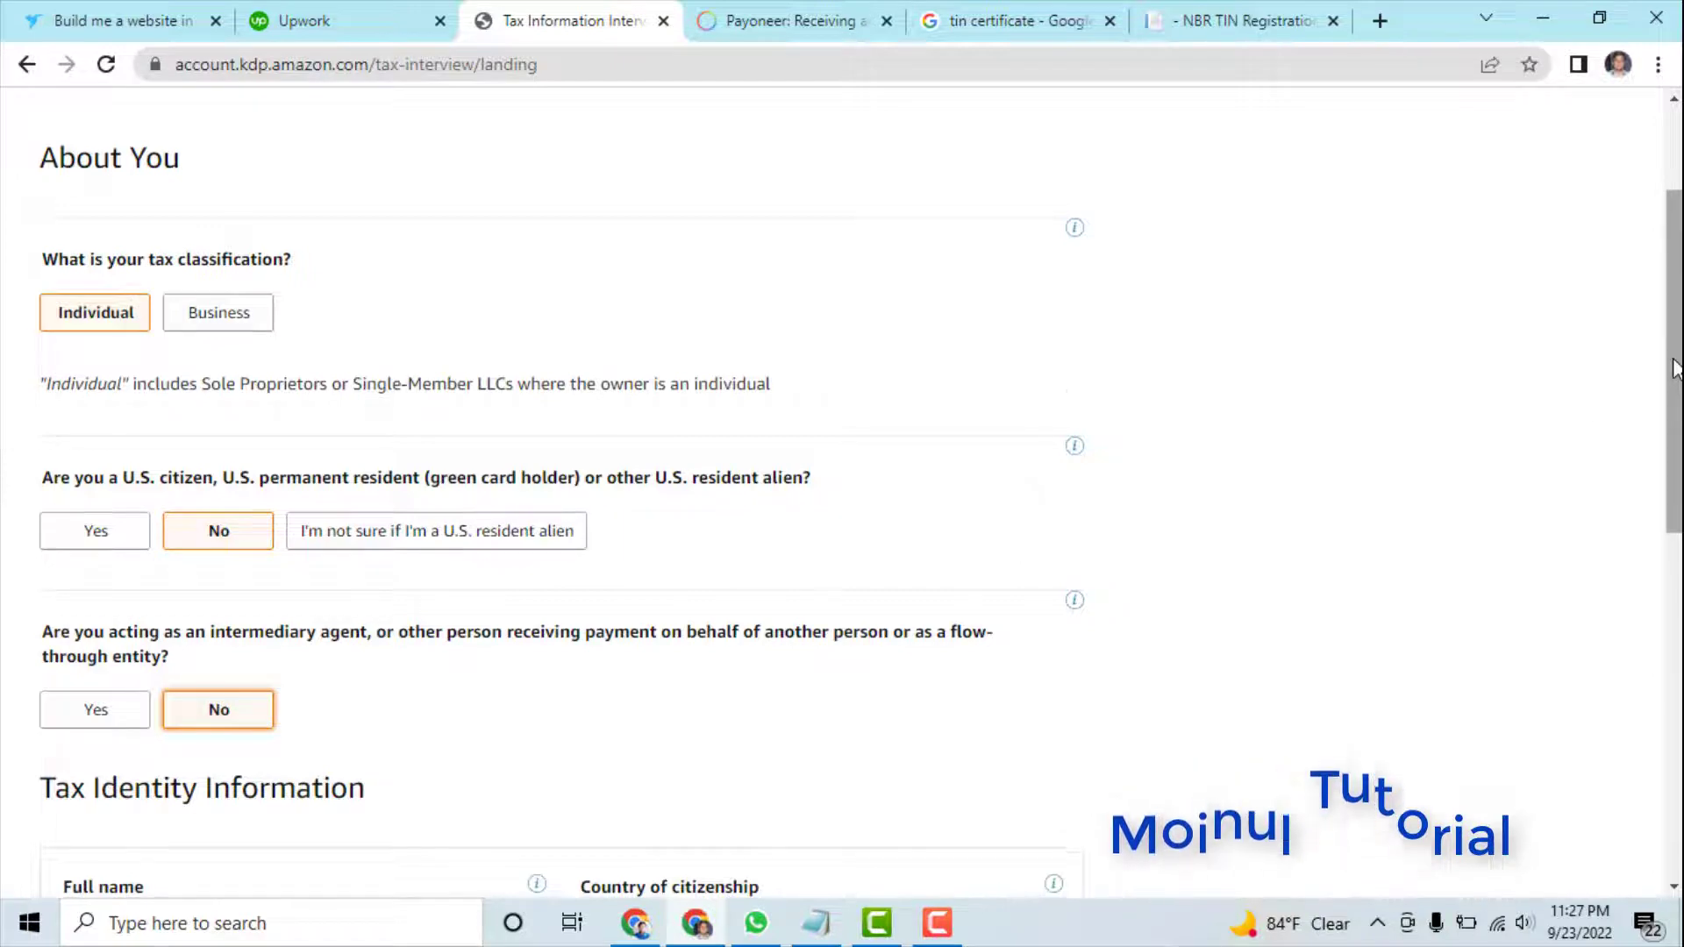
left_click_drag(1676, 368, 1660, 526)
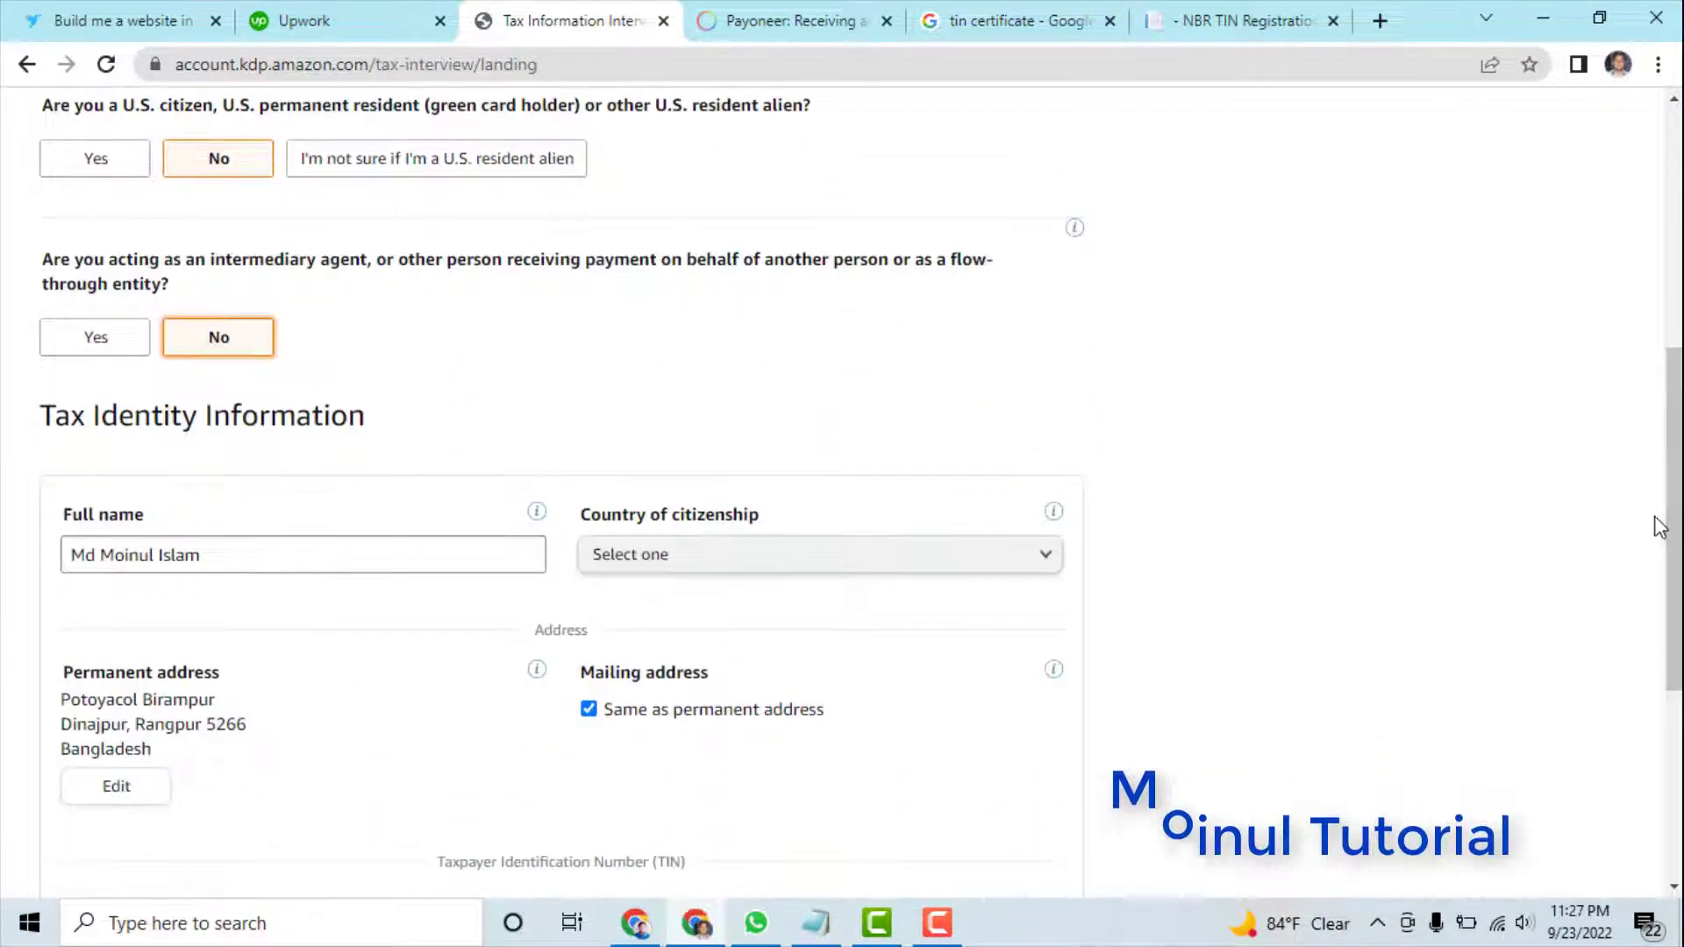